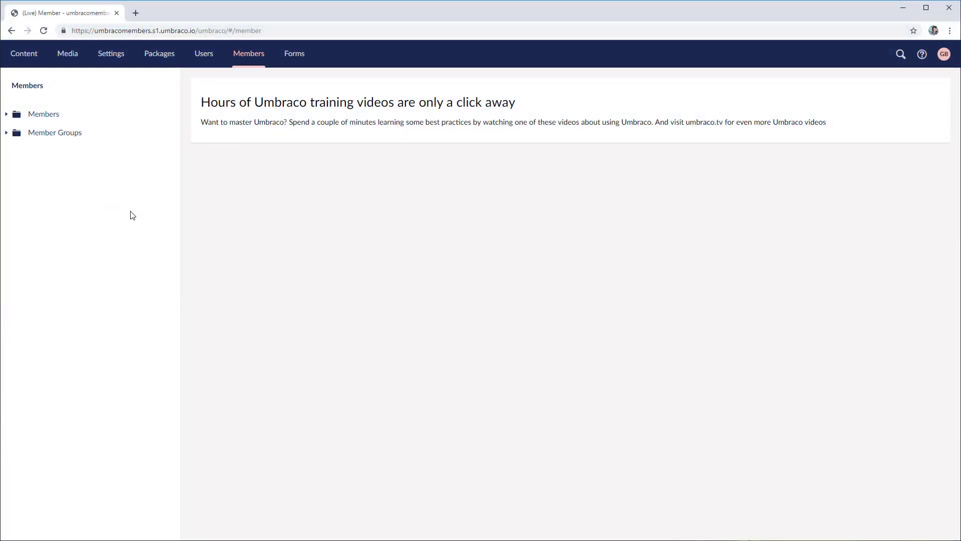
Check that the Premium member group exists, then show the Layout template under Settings > Templates
{"action": "left_click", "coordinate": [6, 132]}
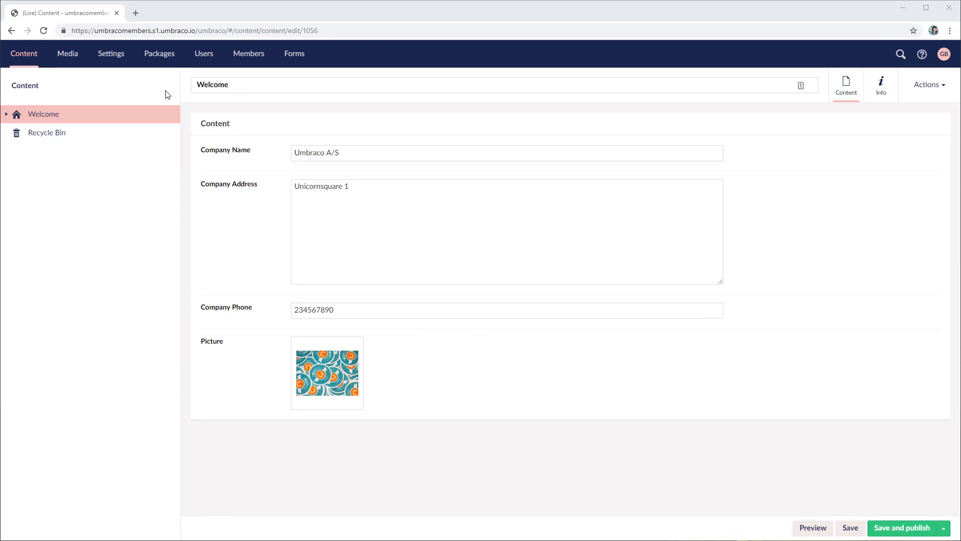
{"action": "left_click", "coordinate": [115, 58]}
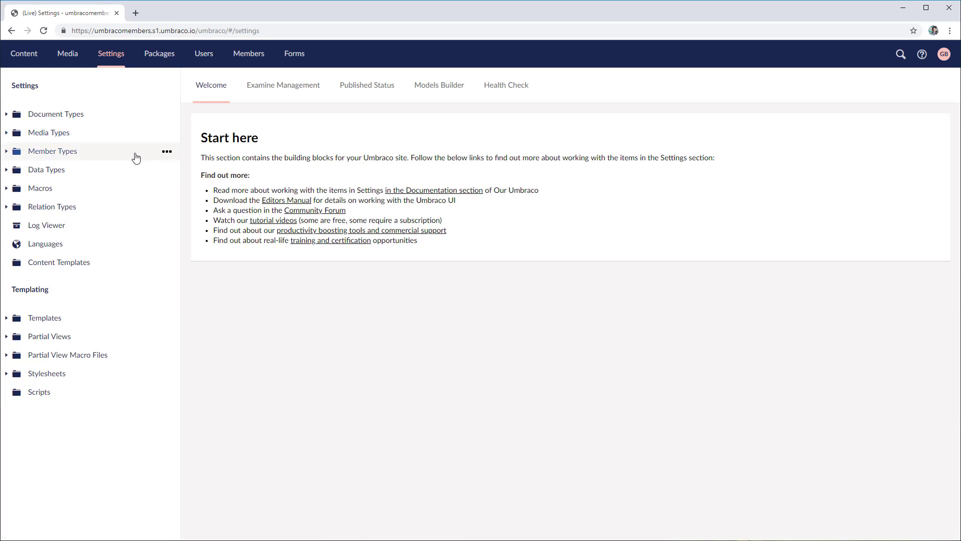
{"action": "left_click", "coordinate": [7, 319]}
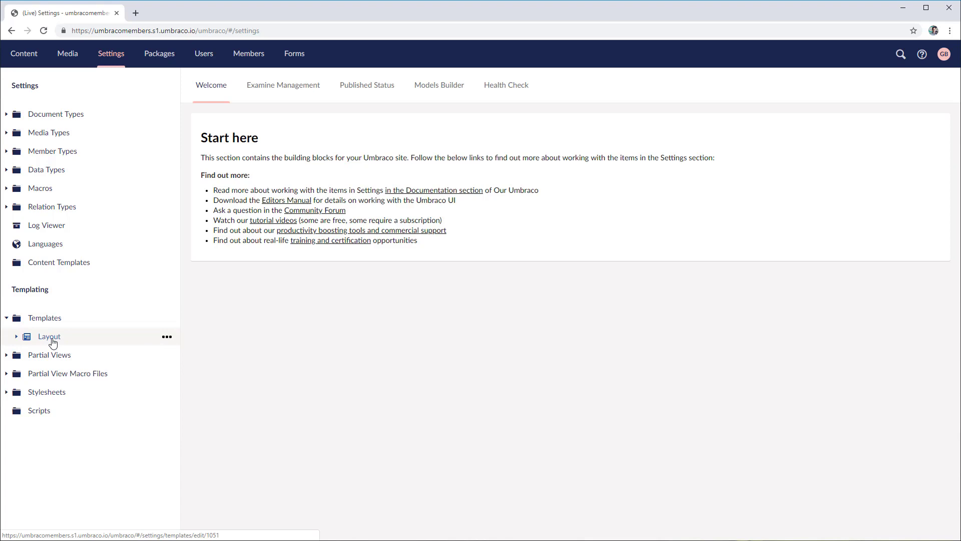
Create and save a Login template under the Layout master template
{"action": "right_click", "coordinate": [86, 342]}
{"action": "left_click", "coordinate": [226, 116]}
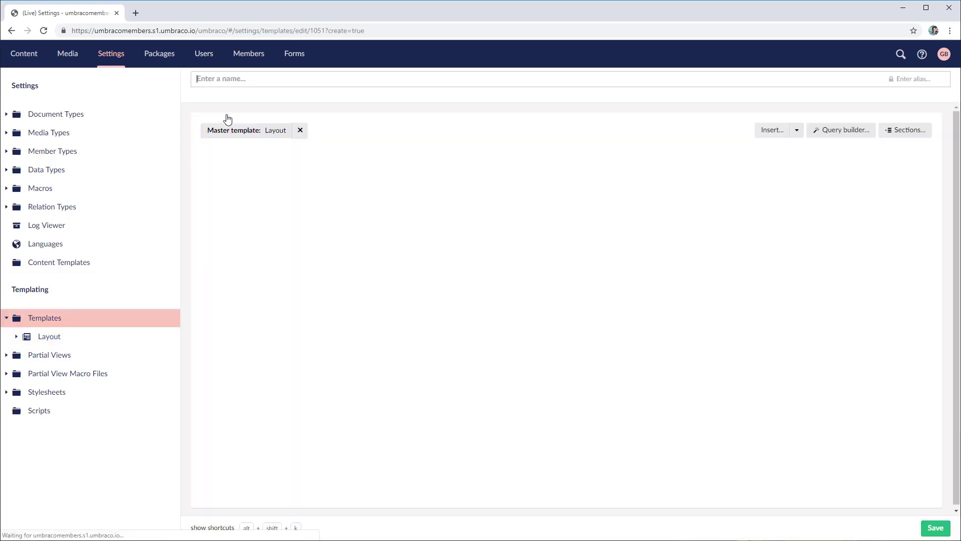
{"action": "type", "text": "Login"}
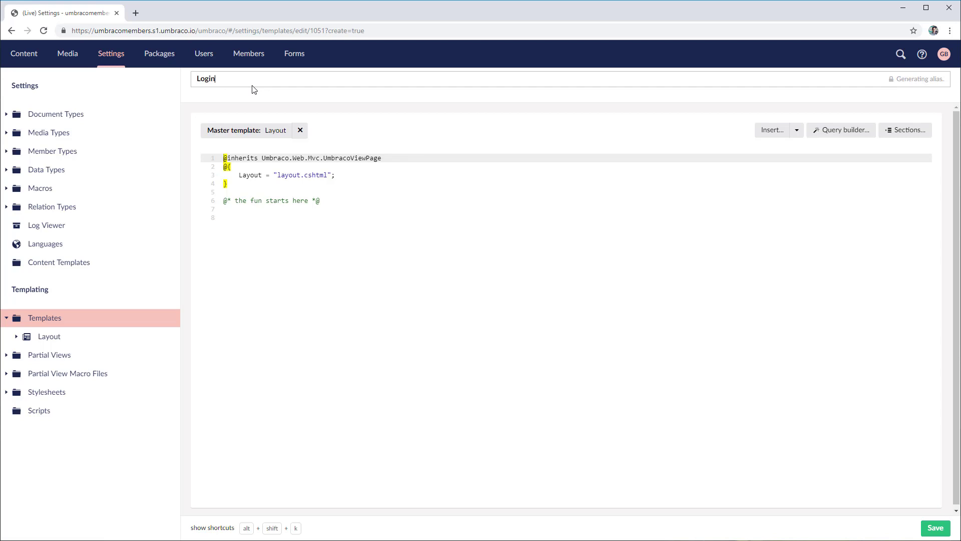
{"action": "left_click", "coordinate": [934, 527]}
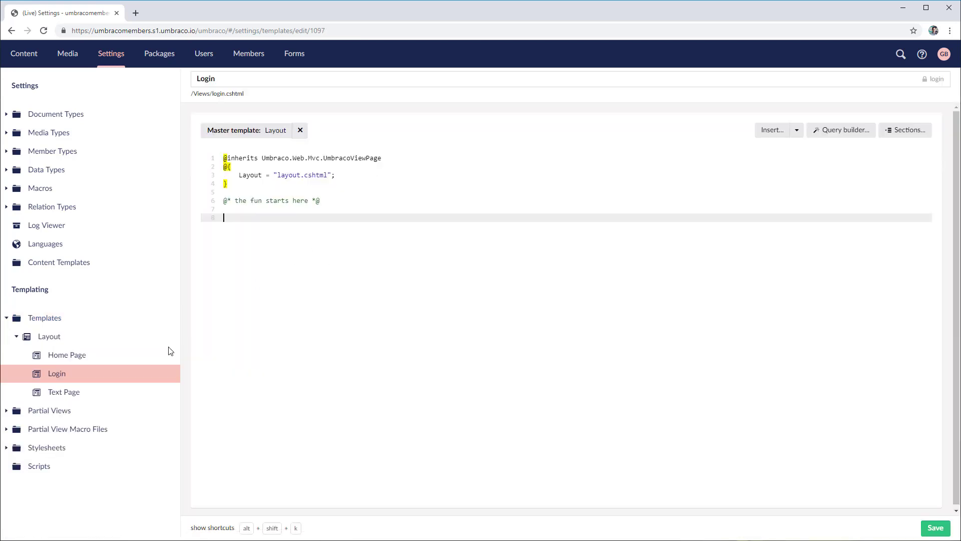
Create and save a Register template under the Layout master template
{"action": "right_click", "coordinate": [92, 339]}
{"action": "left_click", "coordinate": [241, 118]}
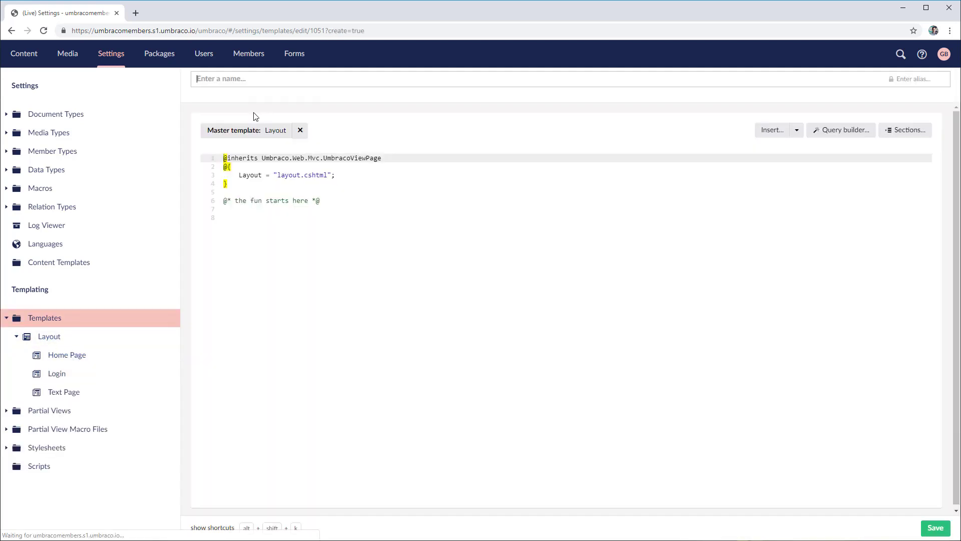
{"action": "type", "text": "Register"}
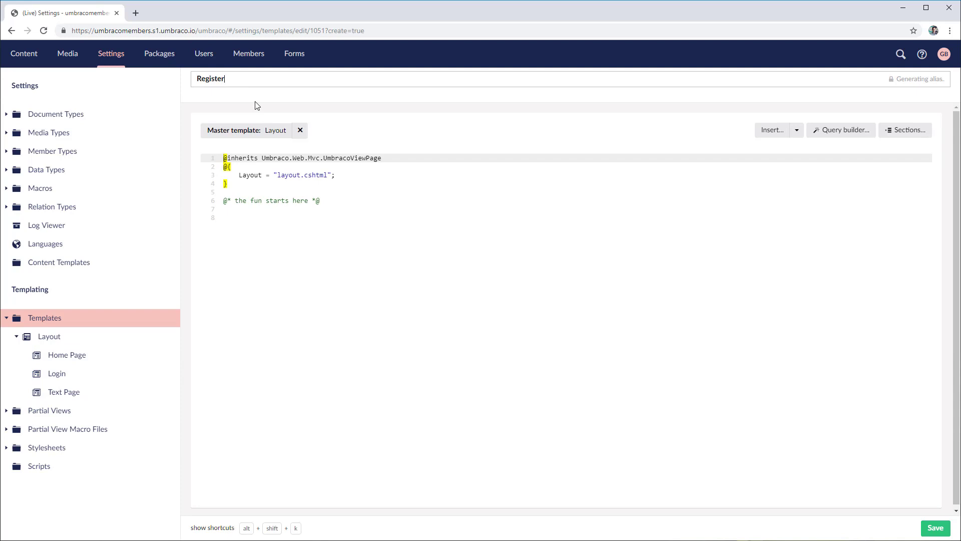
{"action": "left_click", "coordinate": [934, 528]}
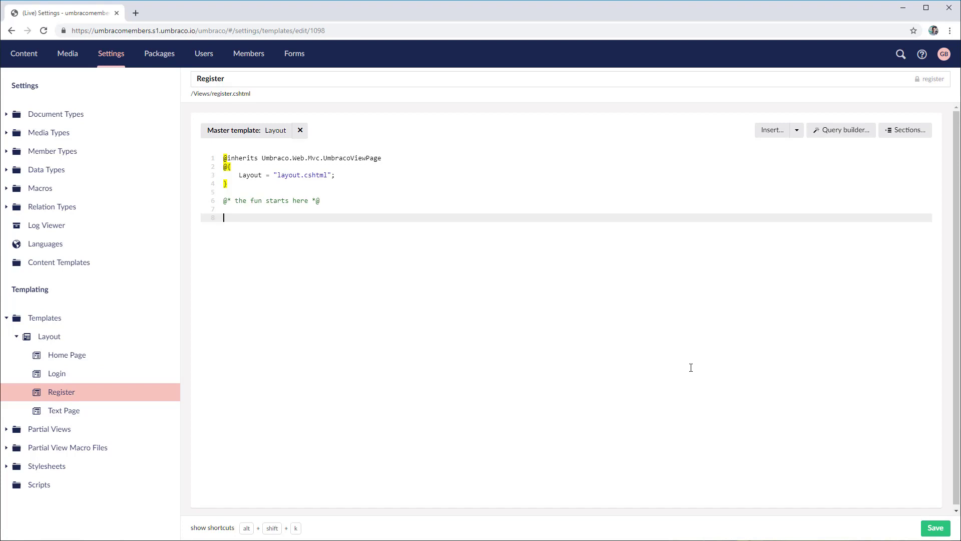
Paste Text Page's section code (lines 19–45) into Login, delete inner lines 11–31, and save
{"action": "left_click", "coordinate": [91, 410]}
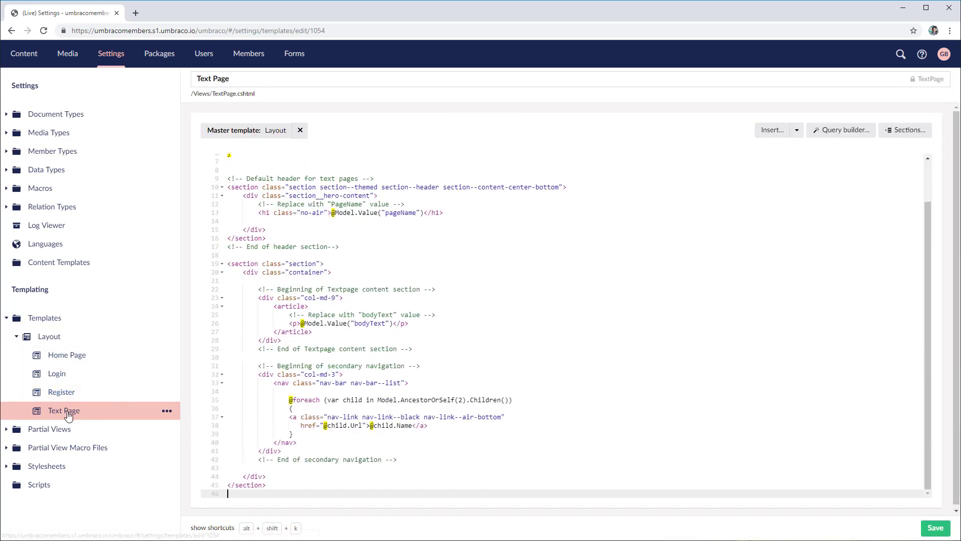
{"action": "left_click_drag", "start_coordinate": [272, 486], "coordinate": [229, 265]}
{"action": "key", "text": "ctrl+c"}
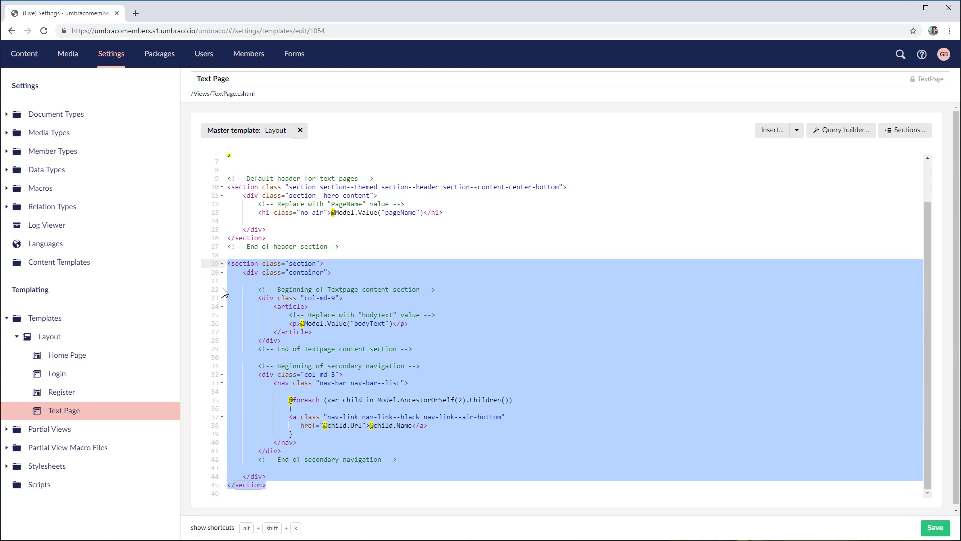
{"action": "left_click", "coordinate": [90, 376]}
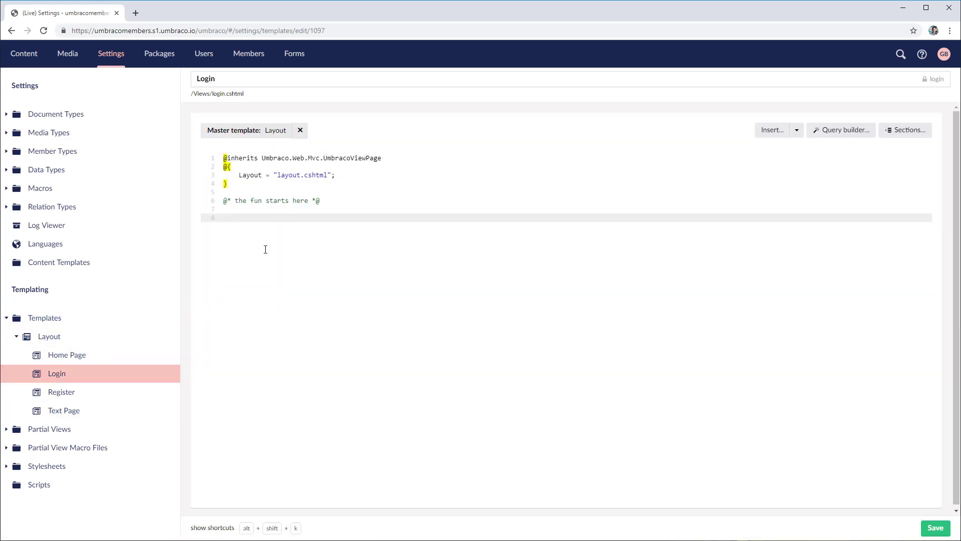
{"action": "key", "text": "ctrl+v"}
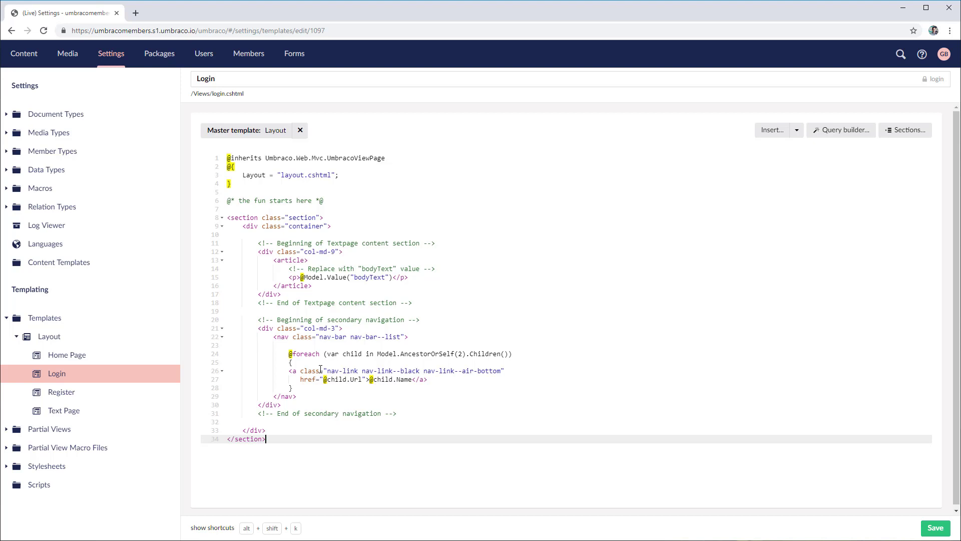
{"action": "left_click_drag", "start_coordinate": [412, 416], "coordinate": [264, 241]}
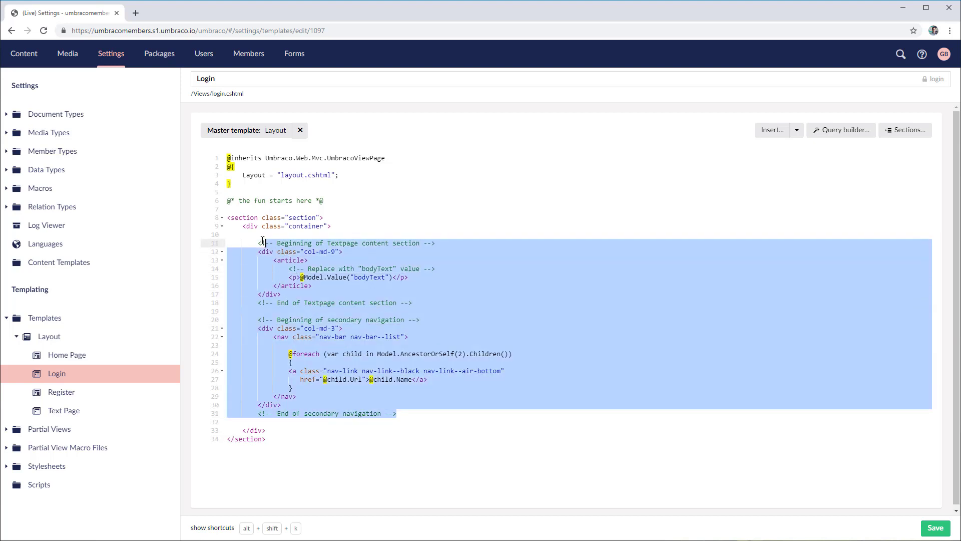
{"action": "key", "text": "BackSpace"}
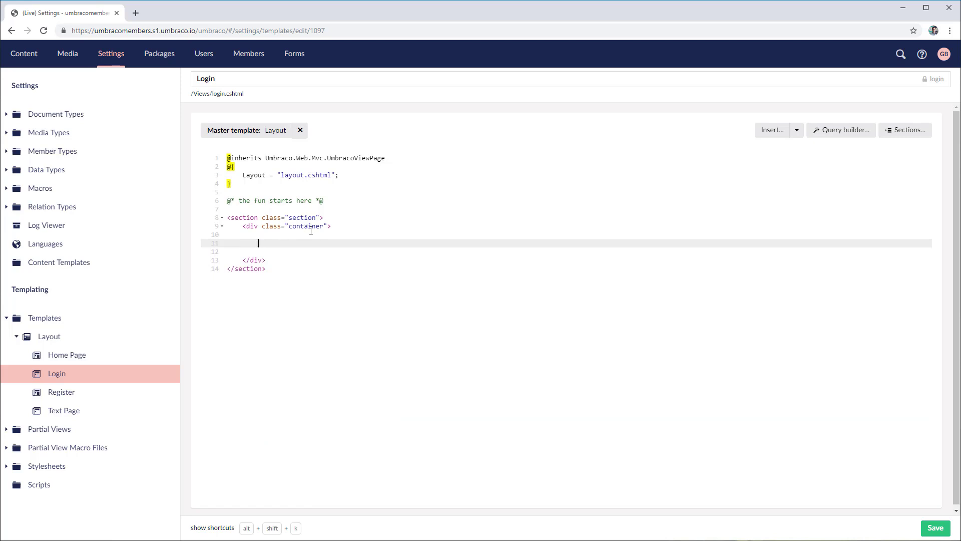
{"action": "key", "text": "ctrl+s"}
Copy the remaining section and container wrapper into the Register template and save it
{"action": "left_click_drag", "start_coordinate": [296, 278], "coordinate": [228, 219]}
{"action": "key", "text": "ctrl+c"}
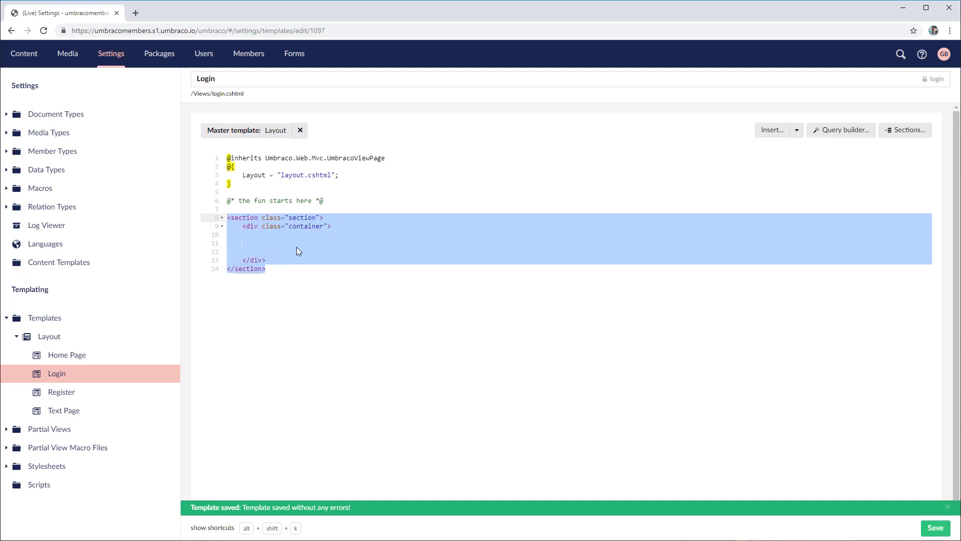
{"action": "left_click", "coordinate": [73, 393]}
{"action": "key", "text": "ctrl+v"}
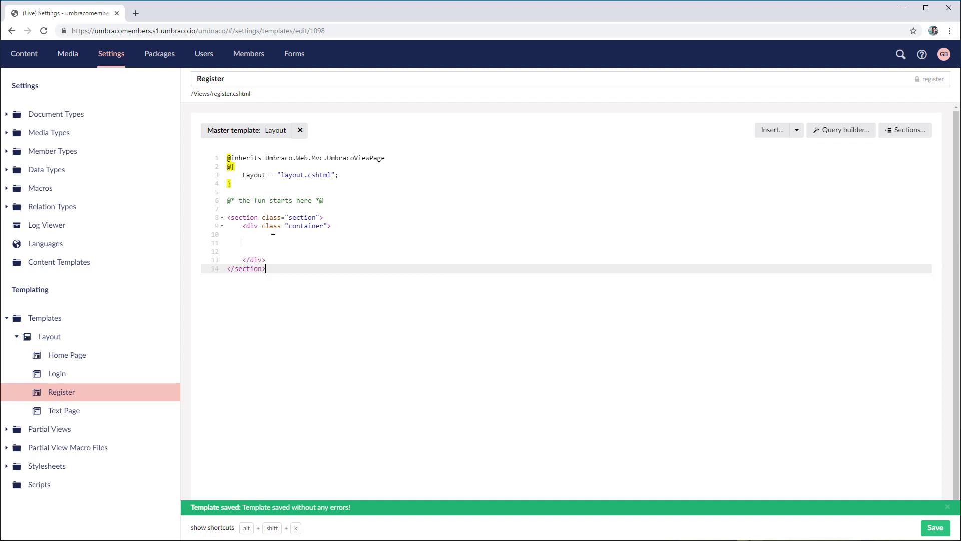
{"action": "left_click", "coordinate": [935, 528]}
Under Partial Views, create a partial view from the Login snippet, name it Login, and save
{"action": "left_click", "coordinate": [5, 429]}
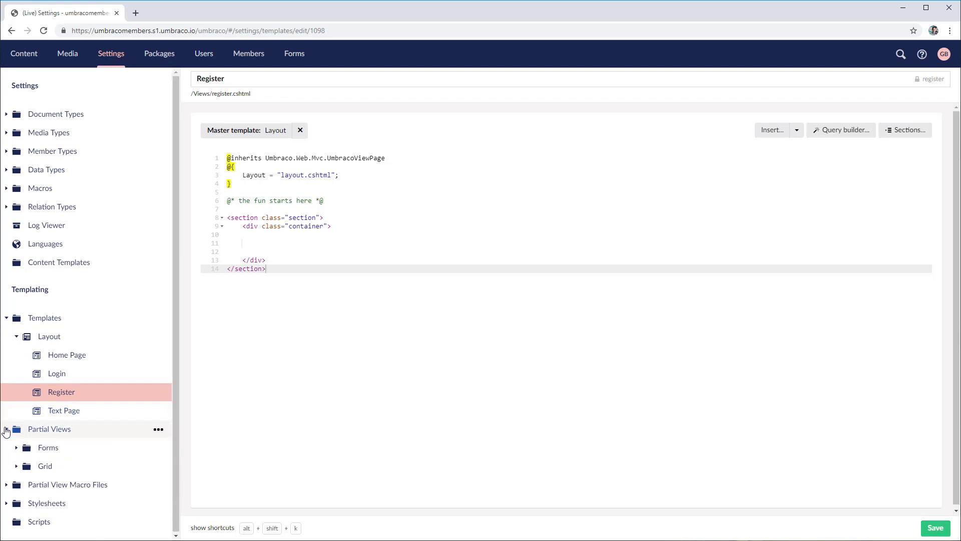
{"action": "right_click", "coordinate": [100, 429]}
{"action": "left_click", "coordinate": [55, 432]}
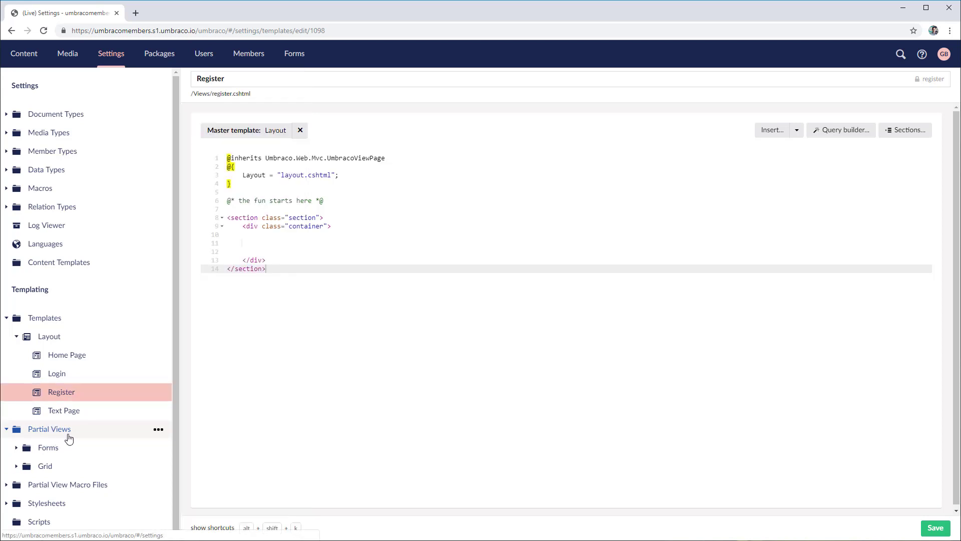
{"action": "left_click", "coordinate": [158, 429]}
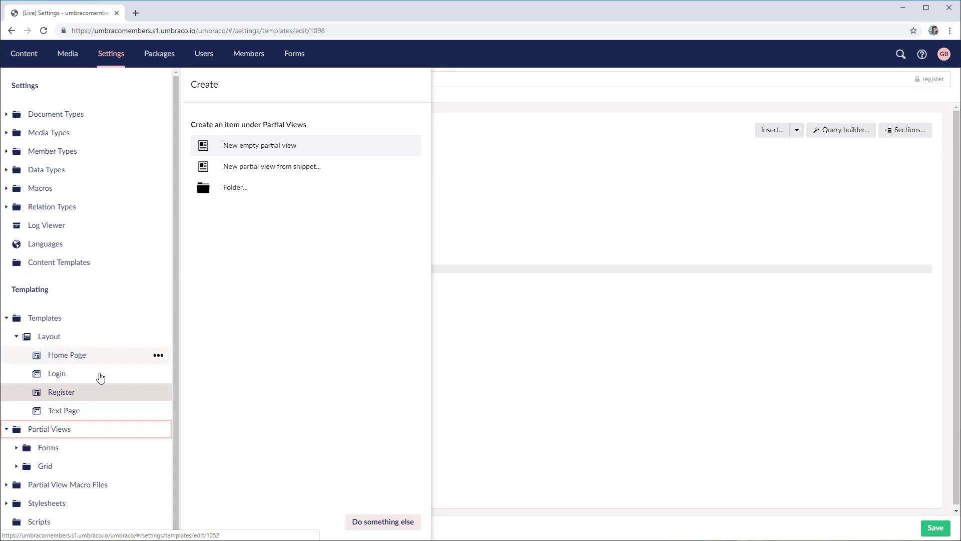
{"action": "right_click", "coordinate": [94, 434]}
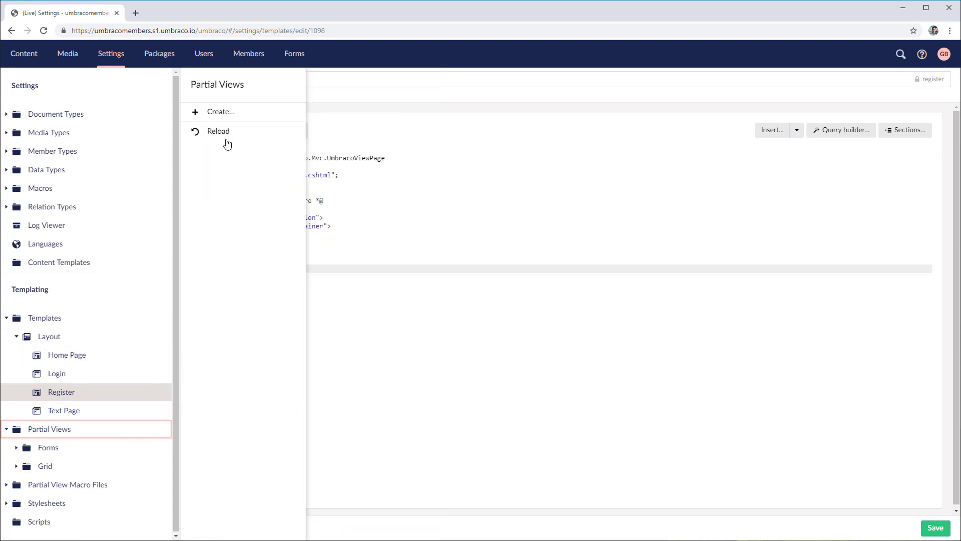
{"action": "left_click", "coordinate": [218, 113]}
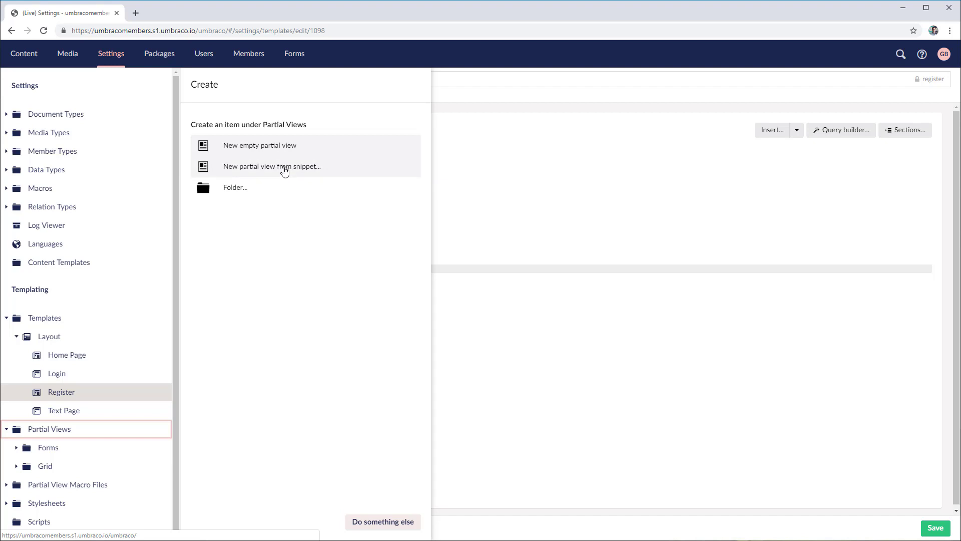
{"action": "left_click", "coordinate": [245, 172]}
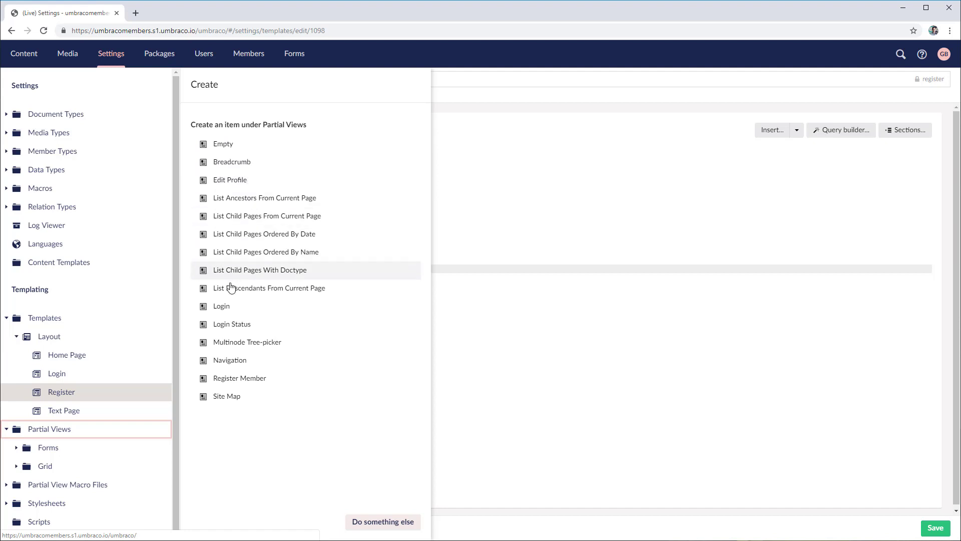
{"action": "left_click", "coordinate": [221, 309]}
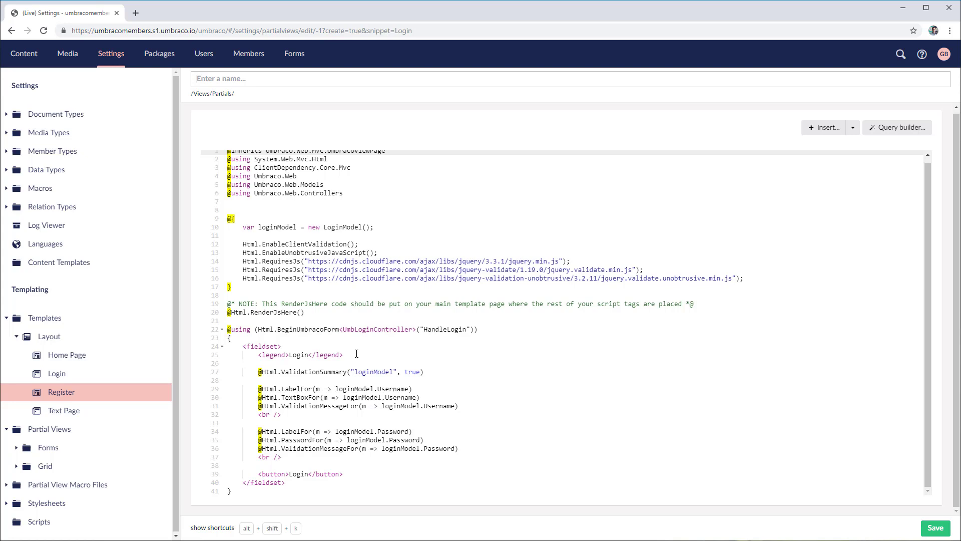
{"action": "left_click", "coordinate": [205, 78]}
{"action": "type", "text": "Login"}
{"action": "left_click", "coordinate": [930, 529]}
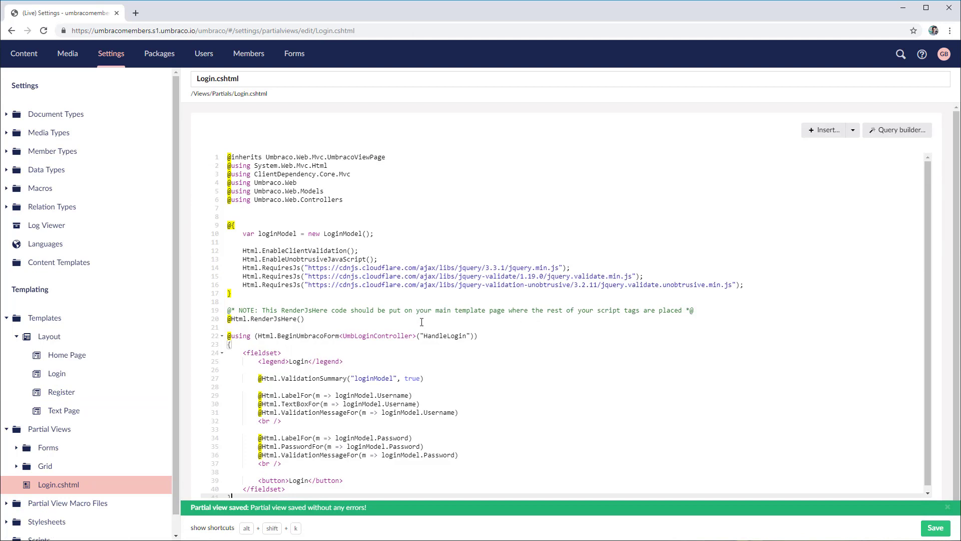
{"action": "scroll", "coordinate": [422, 322], "scroll_direction": "down", "scroll_amount": 1}
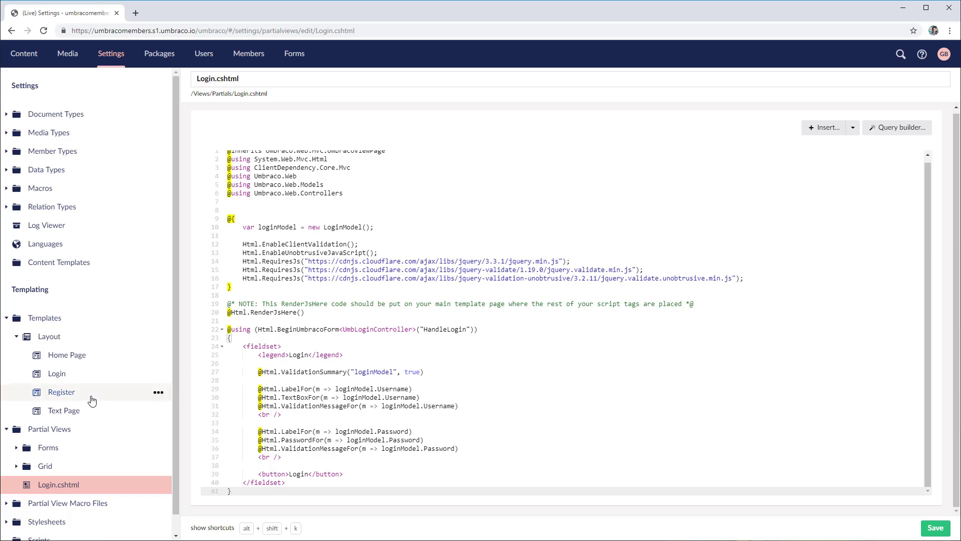
Add a partial view from the Login Status snippet, name it 'Login Status', and save
{"action": "right_click", "coordinate": [100, 432]}
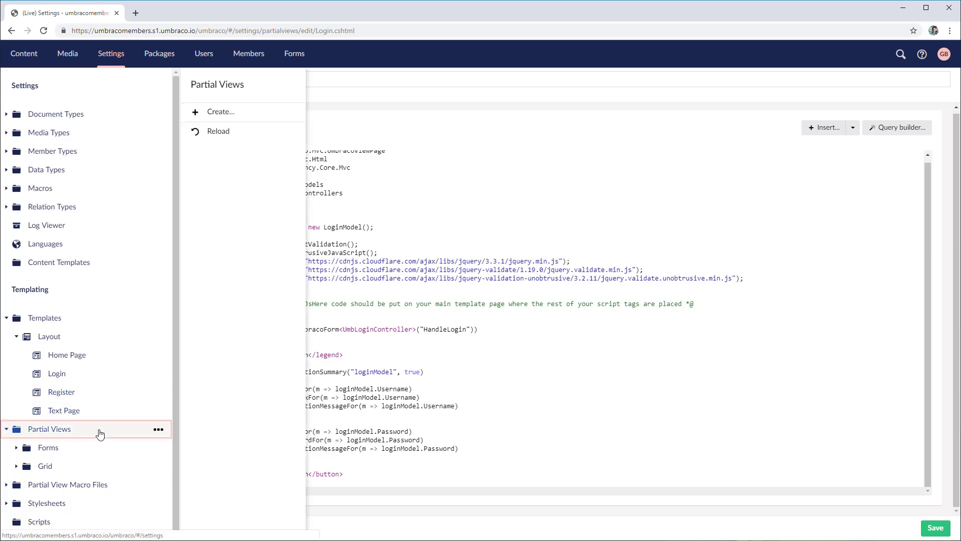
{"action": "left_click", "coordinate": [228, 113]}
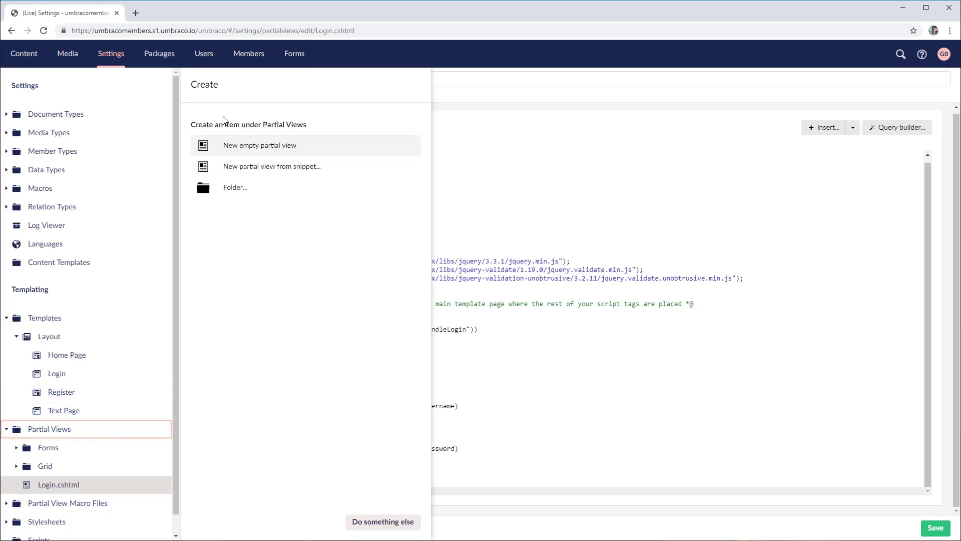
{"action": "left_click", "coordinate": [271, 170]}
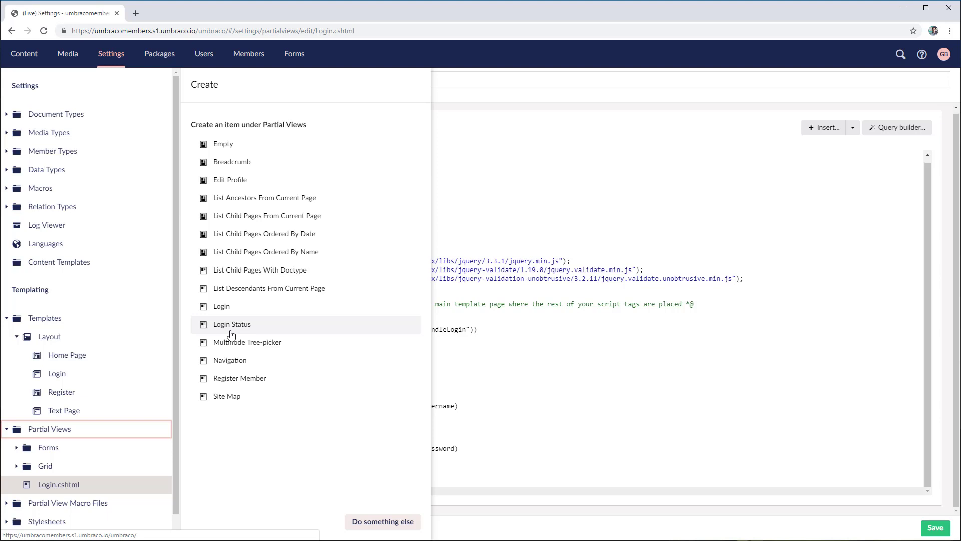
{"action": "left_click", "coordinate": [231, 324]}
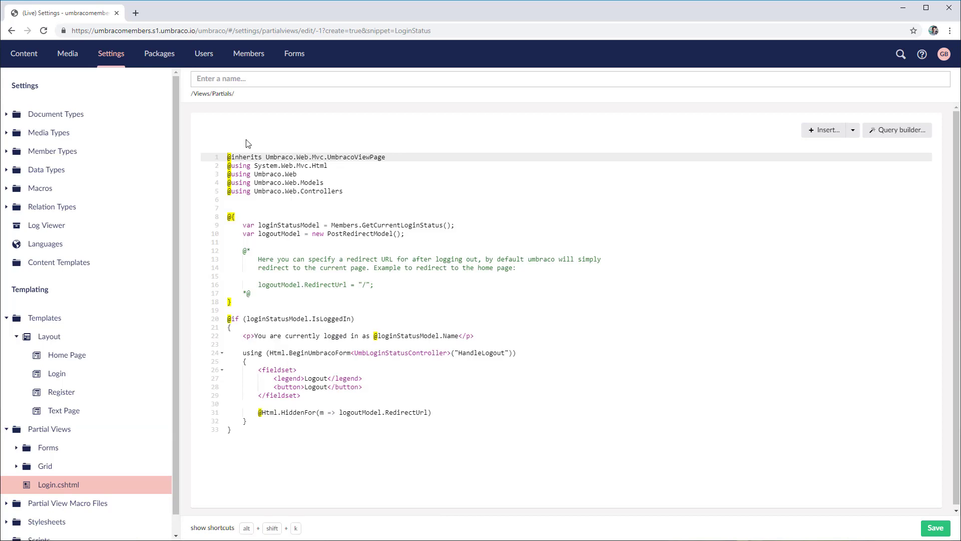
{"action": "type", "text": "Login Status"}
{"action": "left_click", "coordinate": [935, 528]}
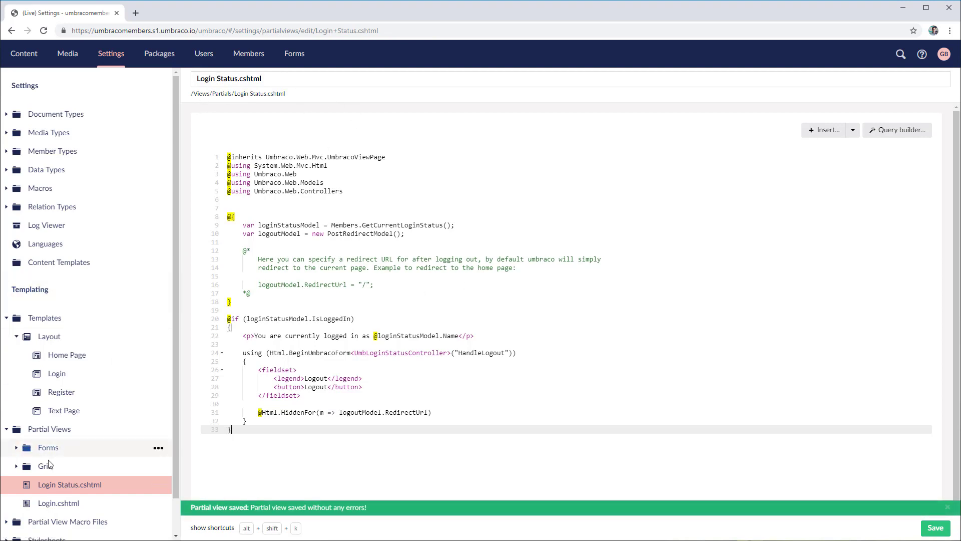
Copy the Login Status code from line 8 down to the end of Login.cshtml and save
{"action": "left_click_drag", "start_coordinate": [228, 216], "coordinate": [347, 432]}
{"action": "key", "text": "ctrl+c"}
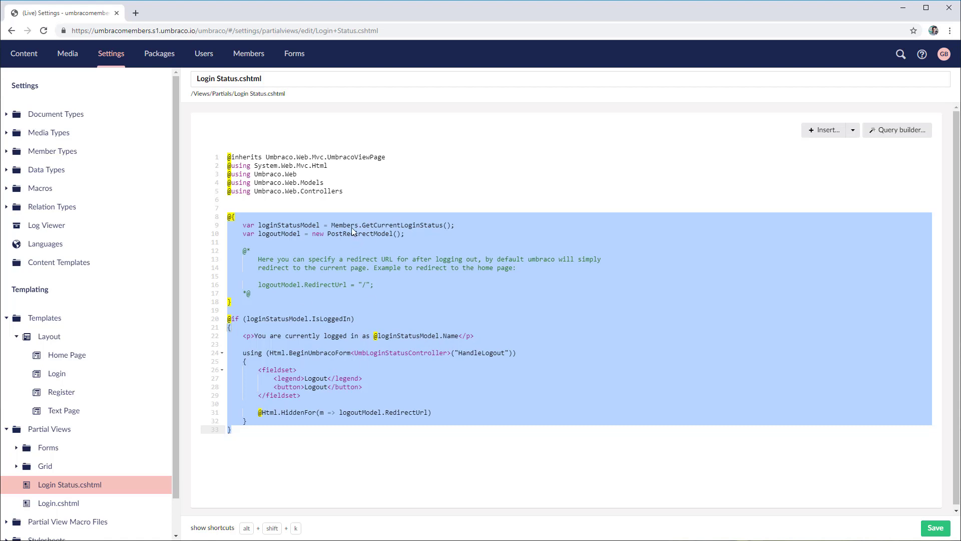
{"action": "left_click", "coordinate": [68, 505]}
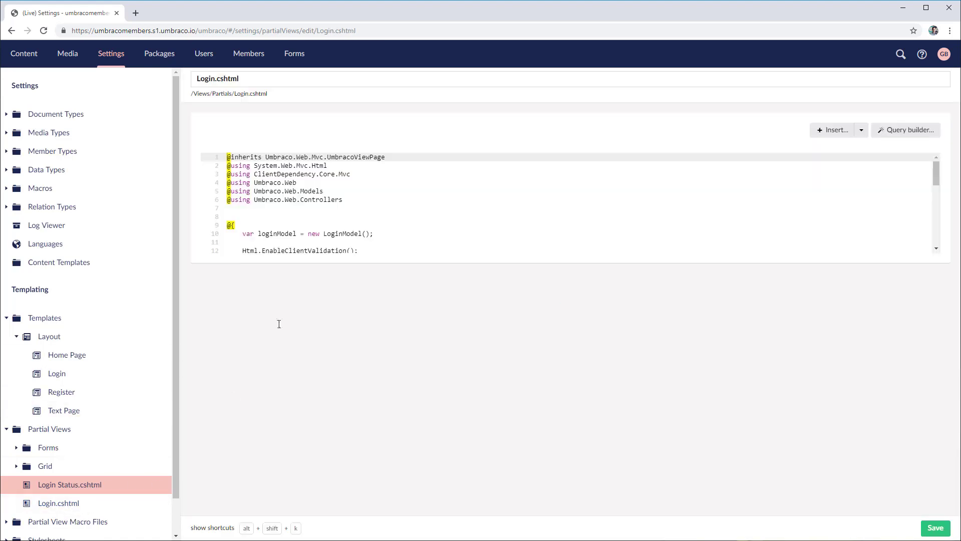
{"action": "left_click", "coordinate": [279, 490]}
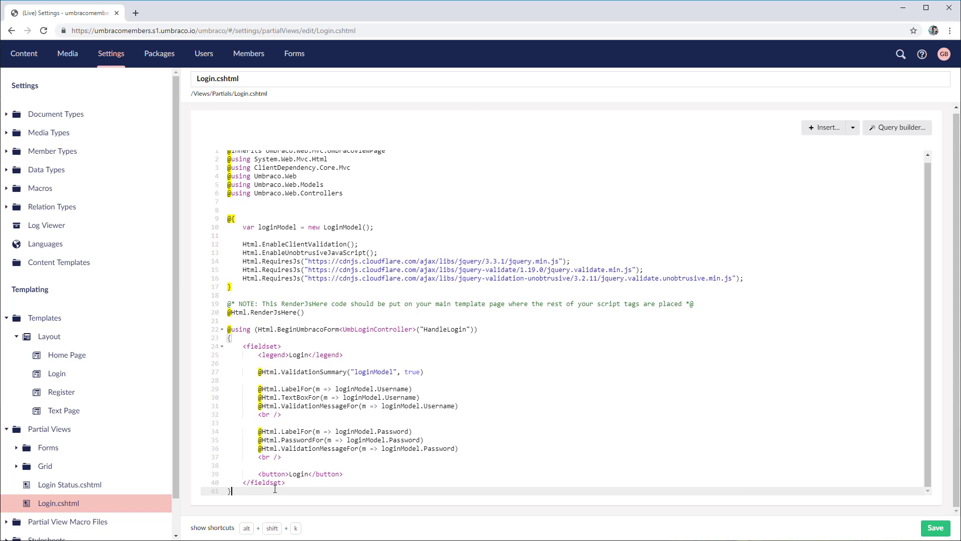
{"action": "key", "text": "ctrl+v"}
{"action": "key", "text": "ctrl+s"}
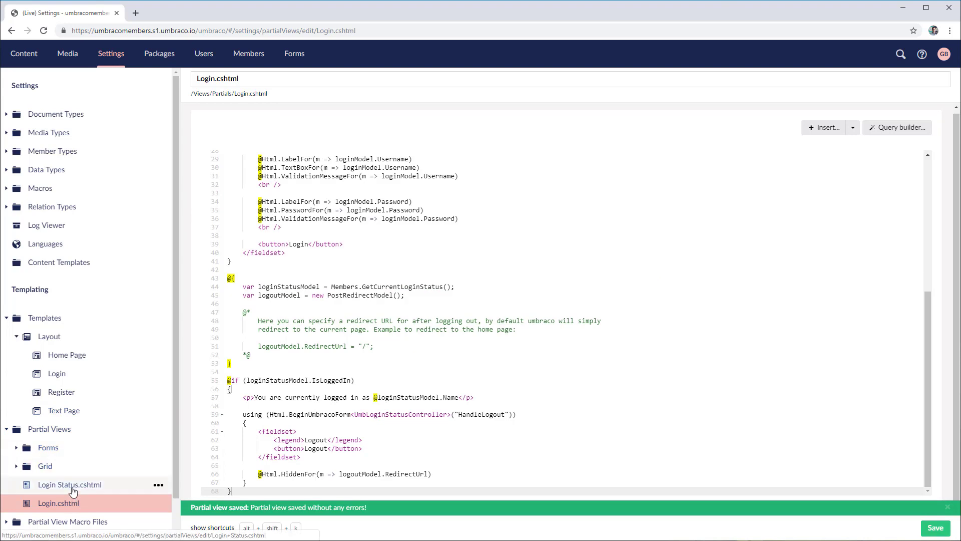
Review Login.cshtml's login form code (lines 22–41) and the member name output on line 57
{"action": "left_click", "coordinate": [71, 489]}
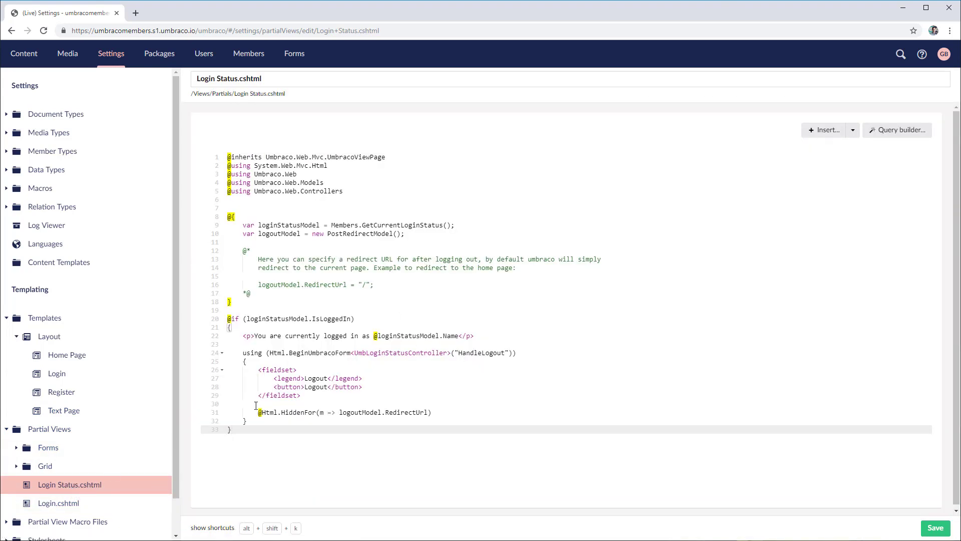
{"action": "left_click", "coordinate": [65, 502]}
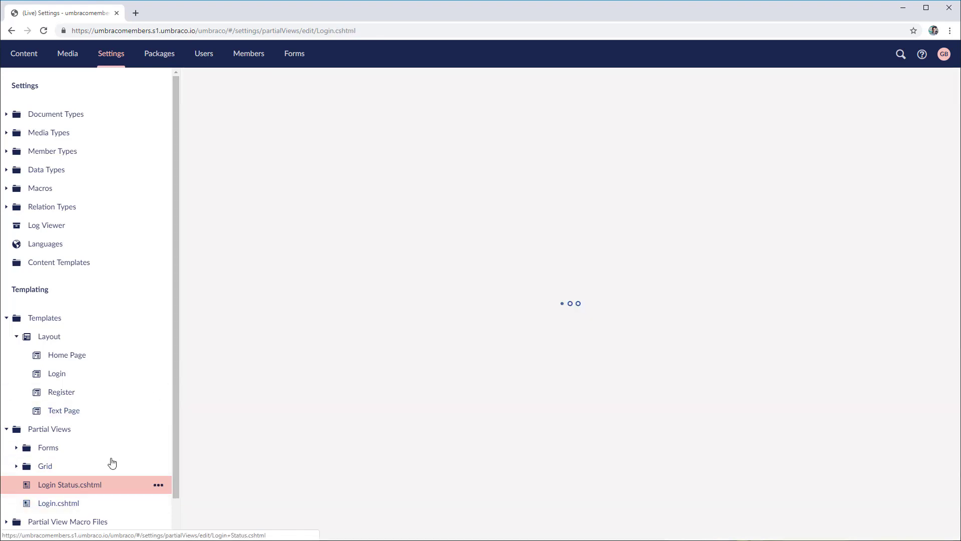
{"action": "scroll", "coordinate": [431, 208], "scroll_direction": "down", "scroll_amount": 3}
{"action": "scroll", "coordinate": [305, 273], "scroll_direction": "up", "scroll_amount": 2}
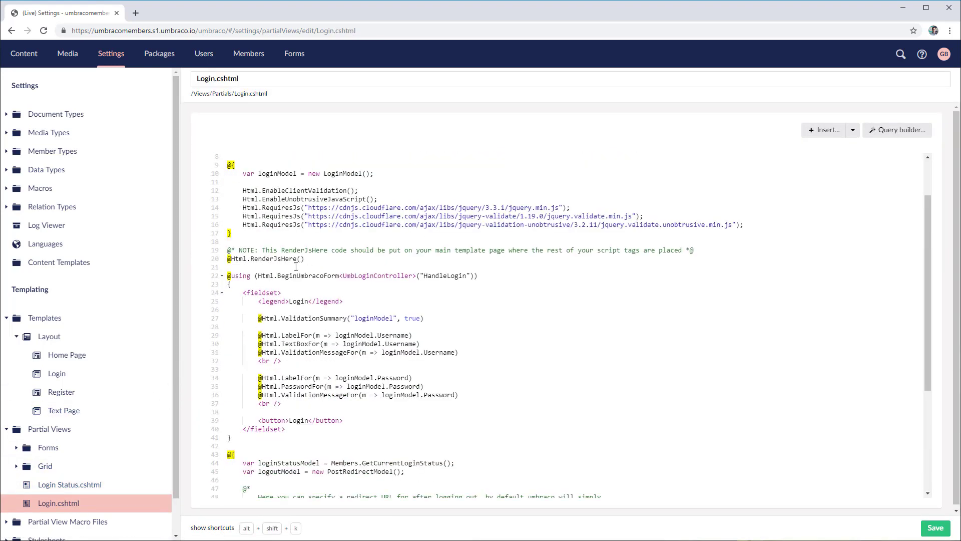
{"action": "left_click_drag", "start_coordinate": [228, 275], "coordinate": [423, 441]}
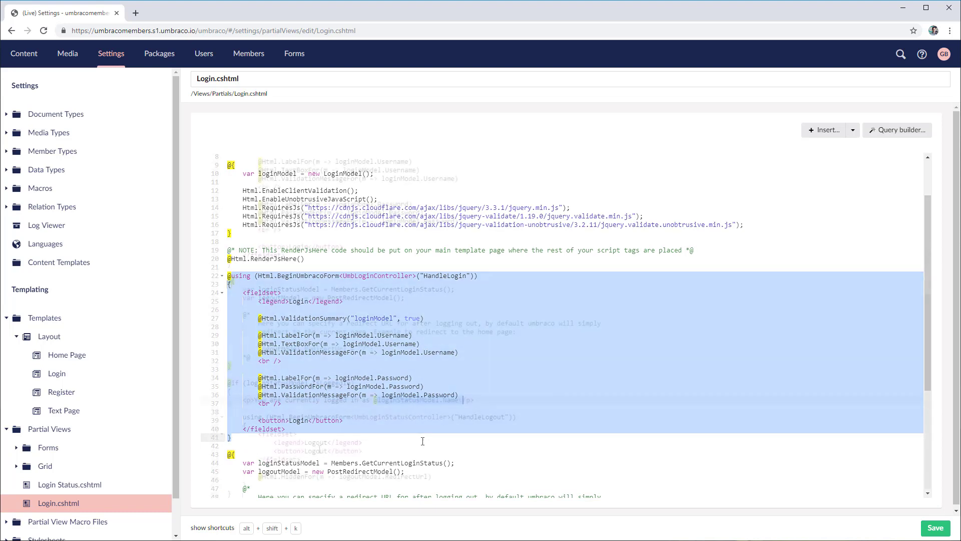
{"action": "scroll", "coordinate": [422, 441], "scroll_direction": "down", "scroll_amount": 3}
{"action": "left_click_drag", "start_coordinate": [374, 400], "coordinate": [463, 399]}
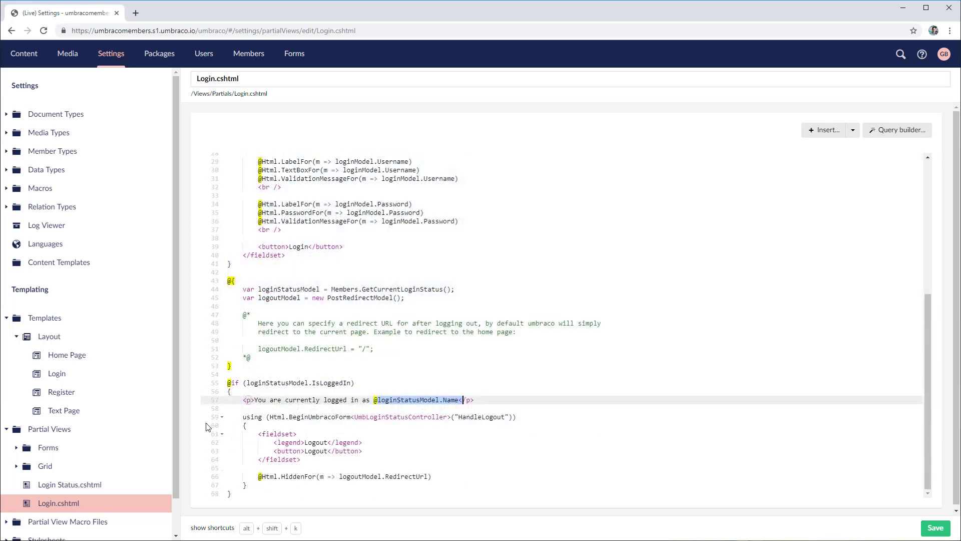
Create a Register partial view from the Register Member snippet and save it
{"action": "right_click", "coordinate": [131, 429]}
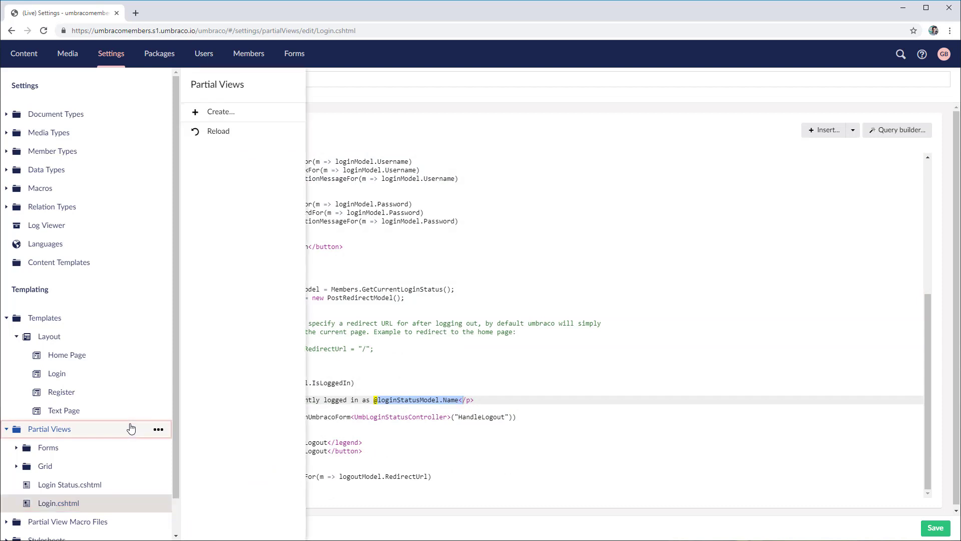
{"action": "left_click", "coordinate": [220, 110]}
{"action": "left_click", "coordinate": [292, 167]}
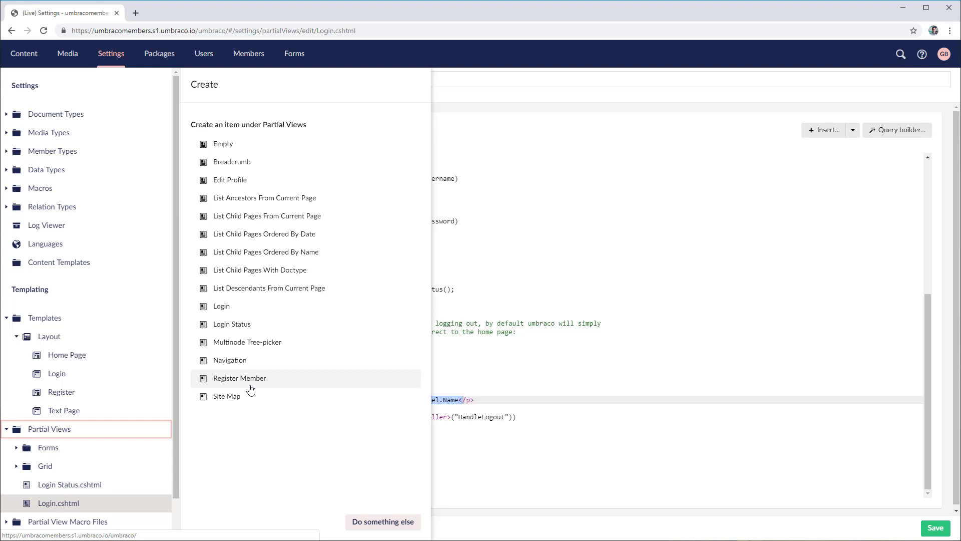
{"action": "left_click", "coordinate": [250, 384]}
{"action": "type", "text": "Register"}
{"action": "key", "text": "ctrl+s"}
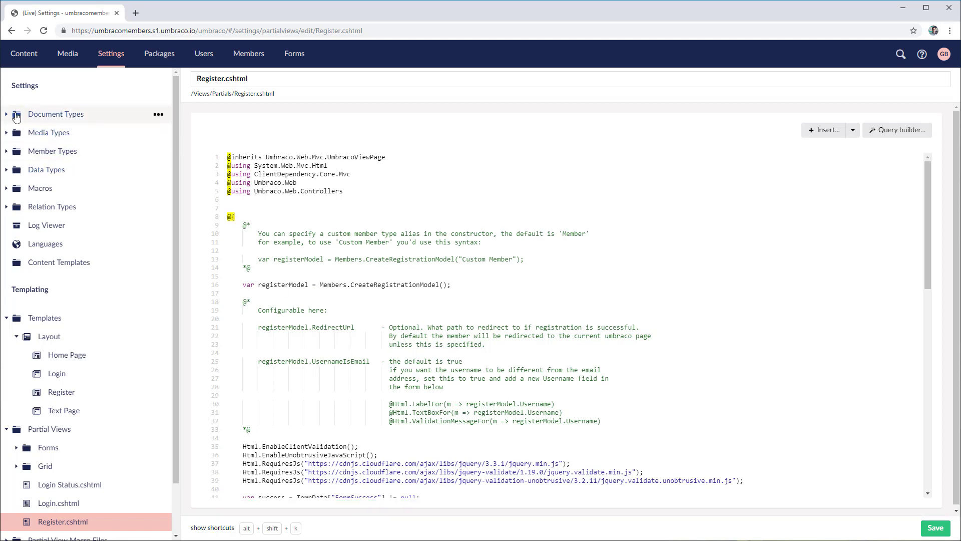
Add Register and Login as allowed templates on the Text Page document type, save, and reopen Login.cshtml
{"action": "left_click", "coordinate": [6, 115]}
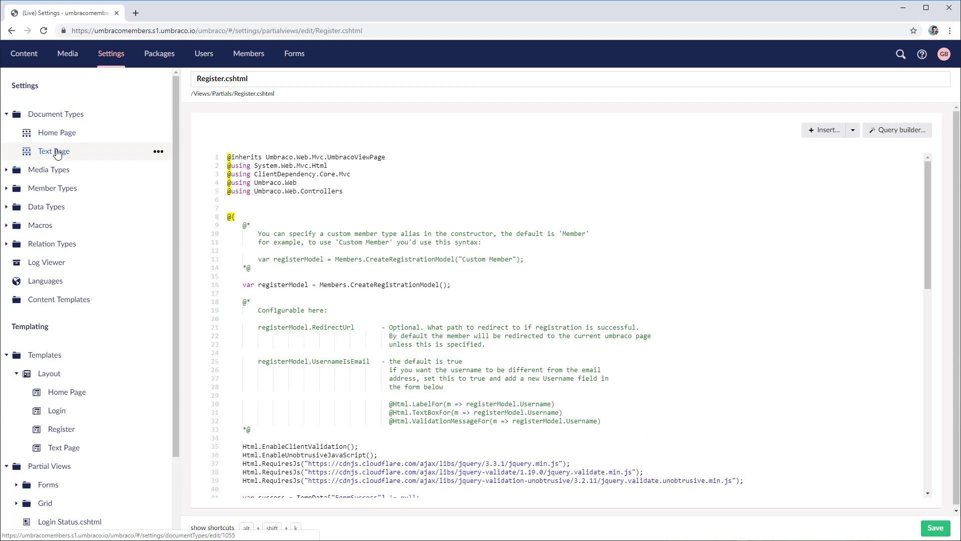
{"action": "left_click", "coordinate": [61, 150]}
{"action": "left_click", "coordinate": [928, 98]}
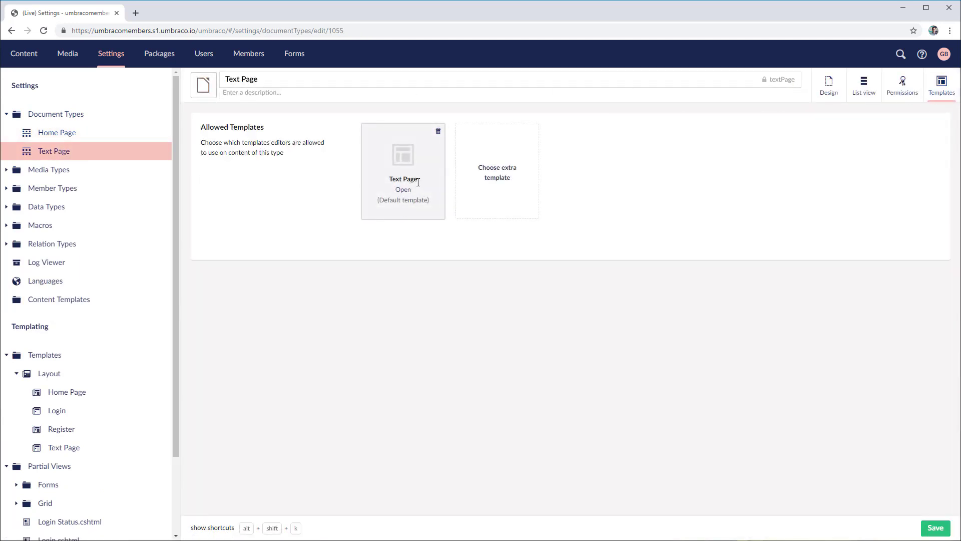
{"action": "left_click_drag", "start_coordinate": [418, 180], "coordinate": [389, 181]}
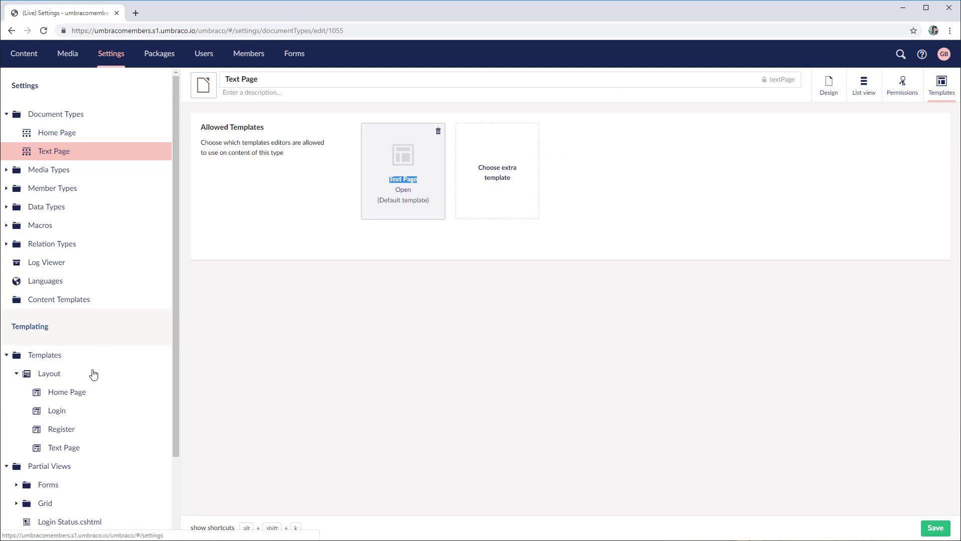
{"action": "left_click", "coordinate": [484, 181]}
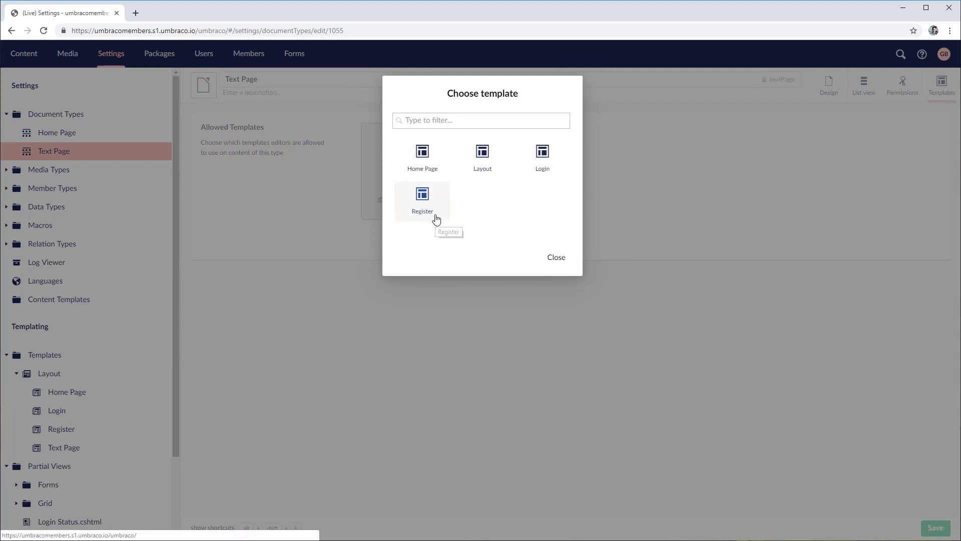
{"action": "left_click", "coordinate": [436, 219]}
{"action": "left_click", "coordinate": [590, 173]}
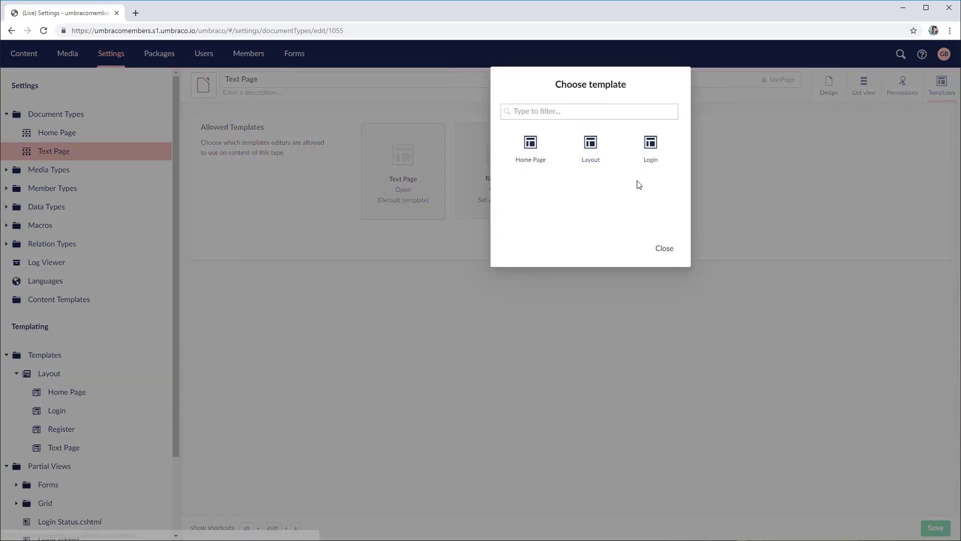
{"action": "left_click", "coordinate": [650, 153]}
{"action": "left_click", "coordinate": [936, 530]}
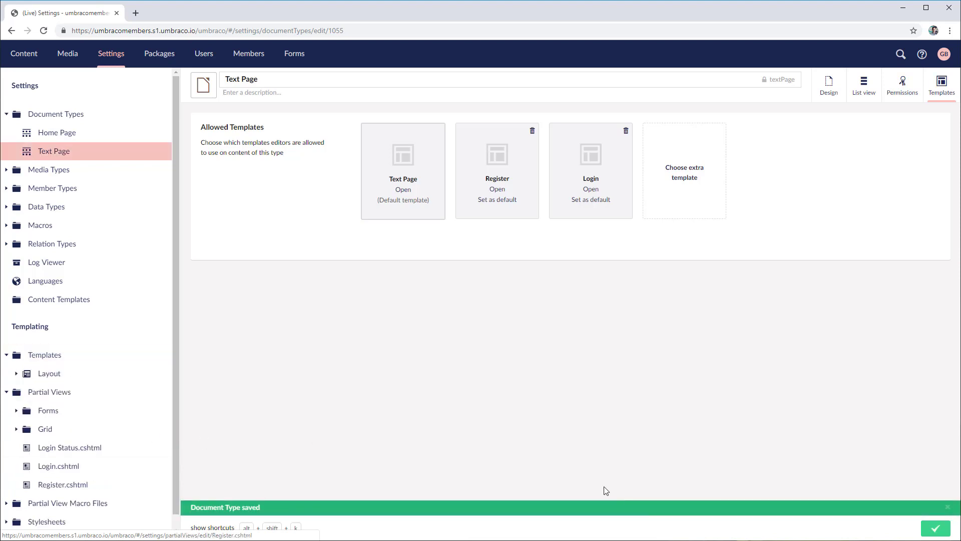
{"action": "left_click", "coordinate": [71, 464]}
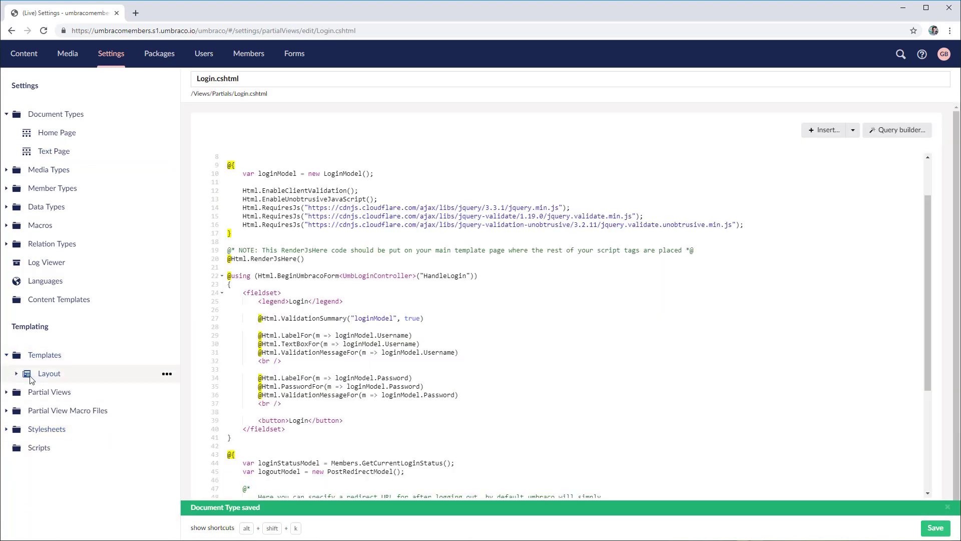
Insert the Login.cshtml partial view at line 11 of the Login template and save it
{"action": "left_click", "coordinate": [17, 373]}
{"action": "left_click", "coordinate": [81, 418]}
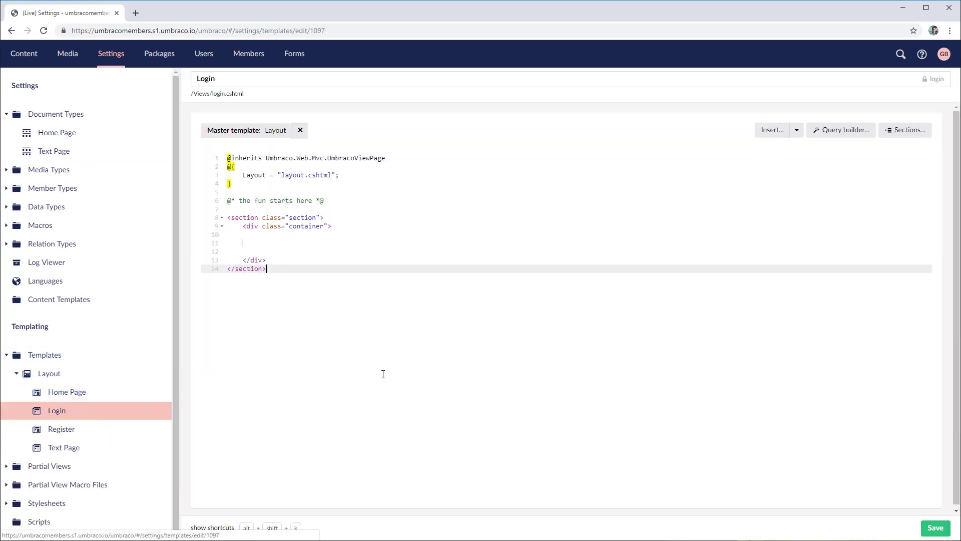
{"action": "left_click", "coordinate": [291, 243]}
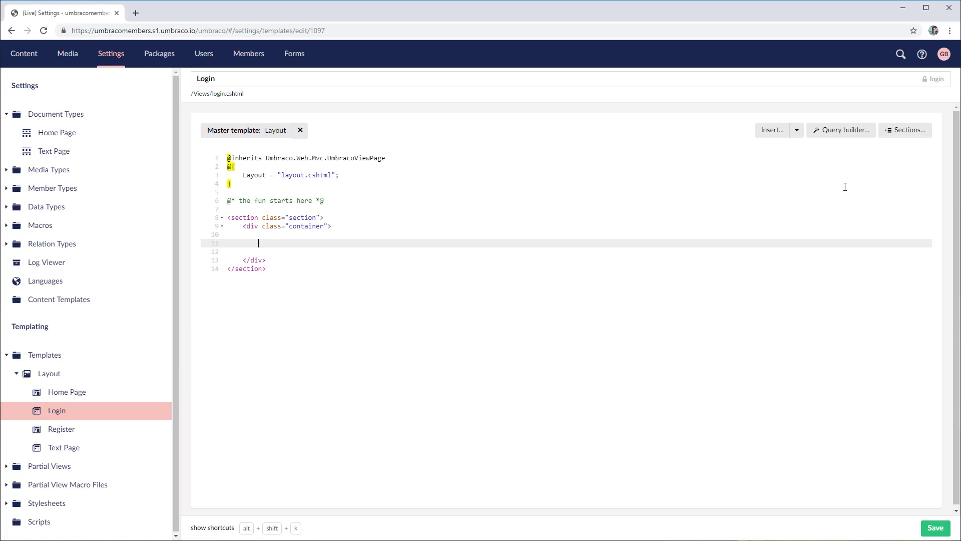
{"action": "left_click", "coordinate": [772, 132]}
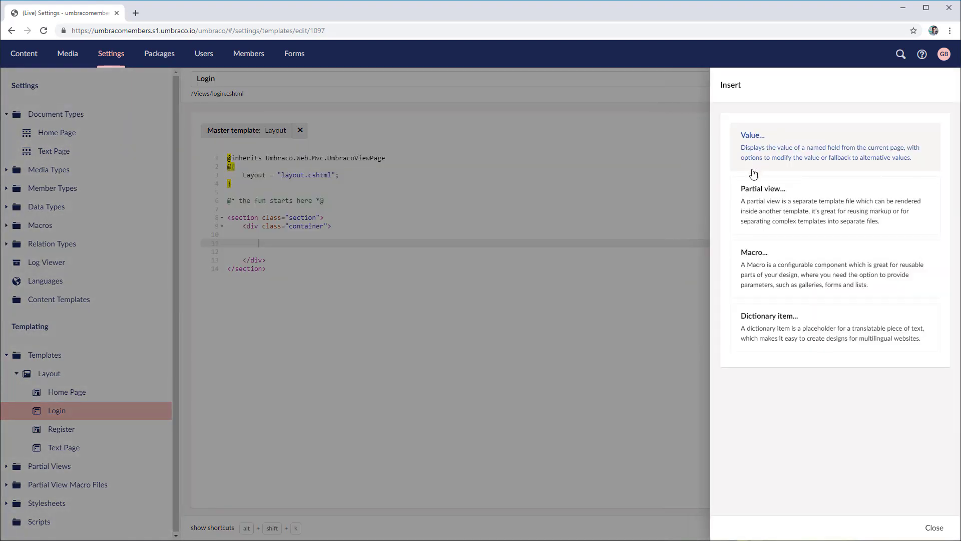
{"action": "left_click", "coordinate": [760, 203]}
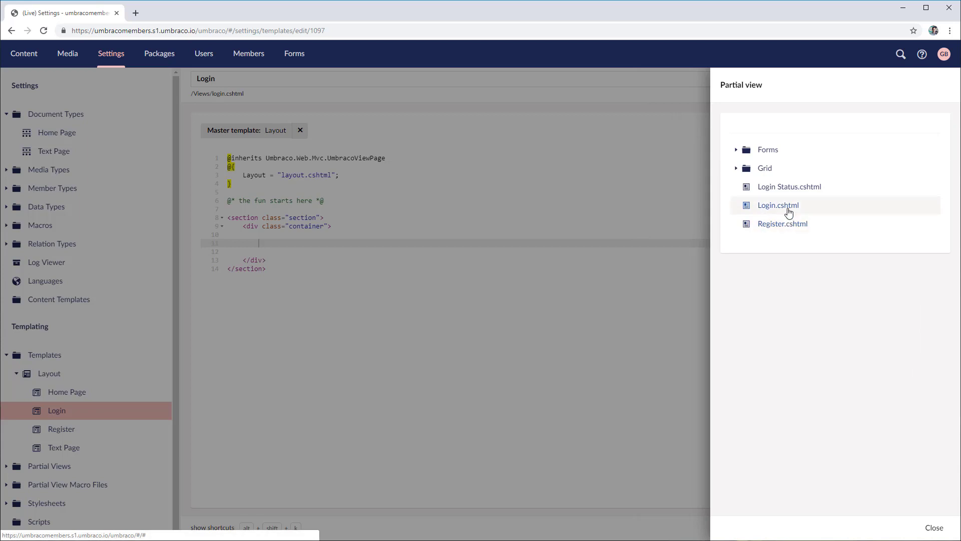
{"action": "left_click", "coordinate": [785, 208]}
{"action": "left_click", "coordinate": [939, 534]}
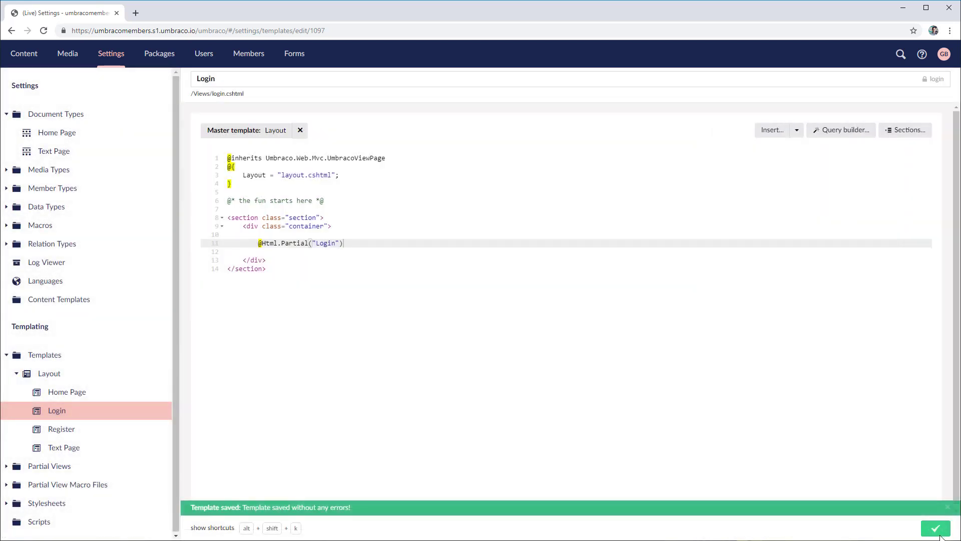
{"action": "left_click", "coordinate": [62, 430]}
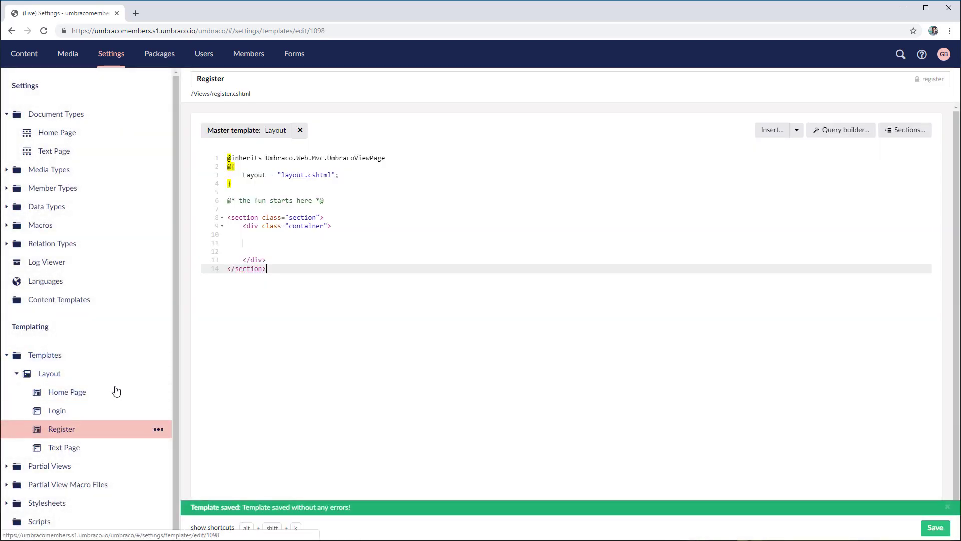
Insert the Register.cshtml partial view at empty line 11 of the Register template
{"action": "left_click", "coordinate": [269, 241]}
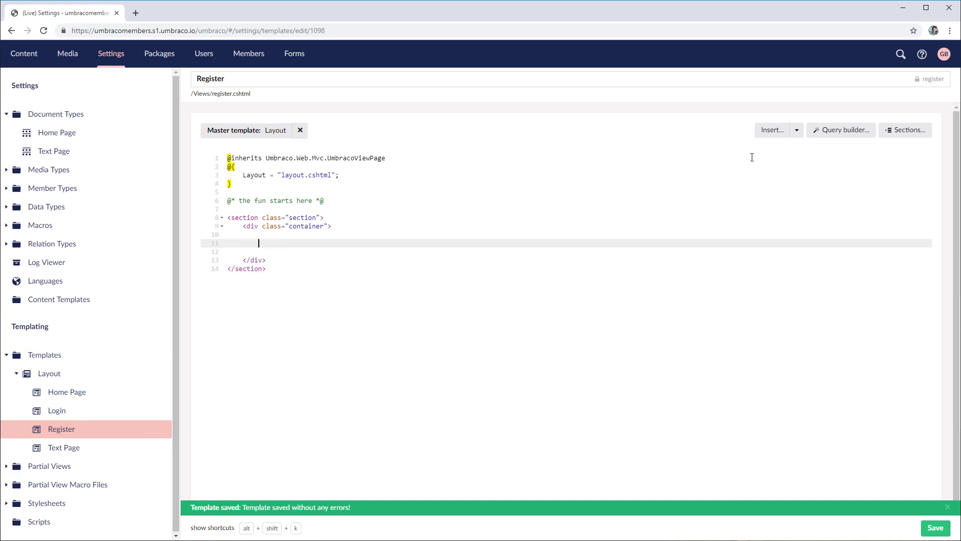
{"action": "left_click", "coordinate": [771, 134]}
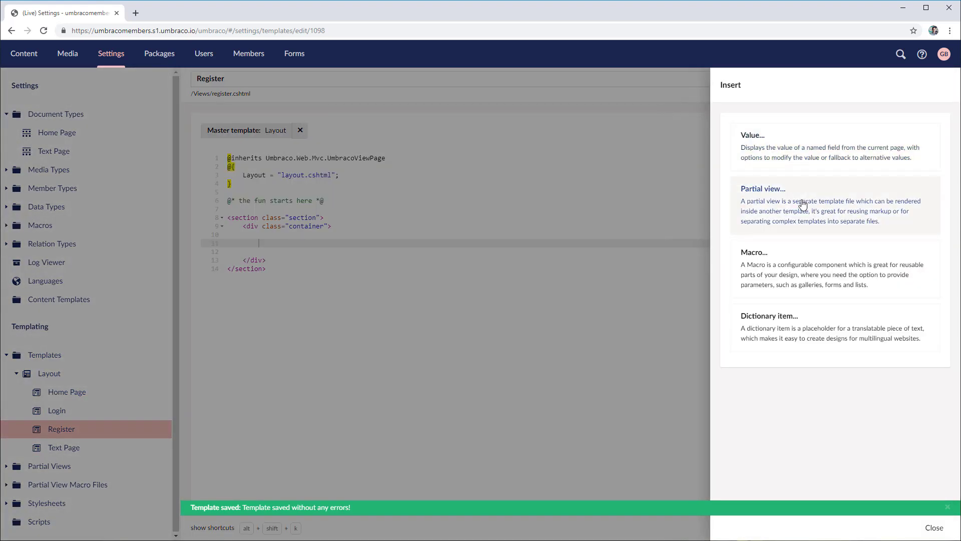
{"action": "left_click", "coordinate": [803, 204]}
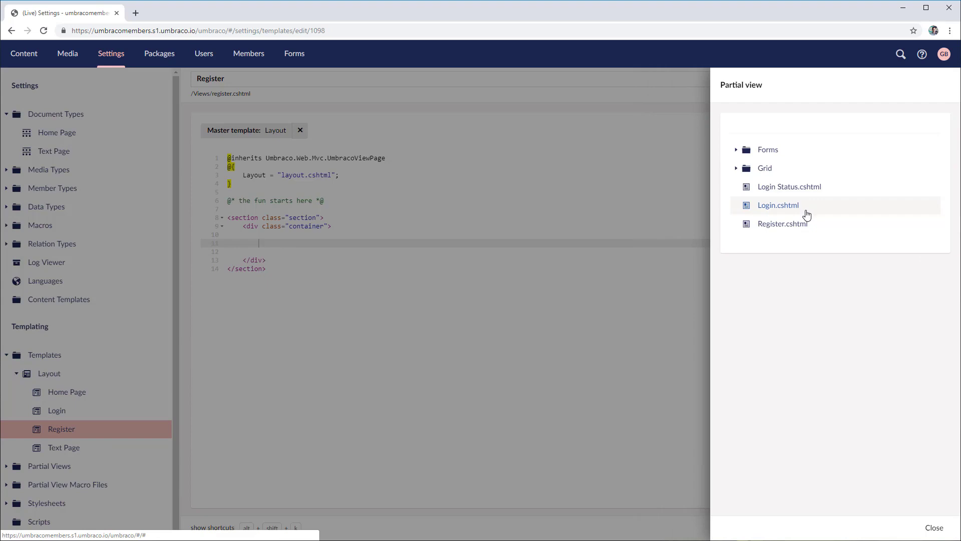
{"action": "left_click", "coordinate": [782, 224]}
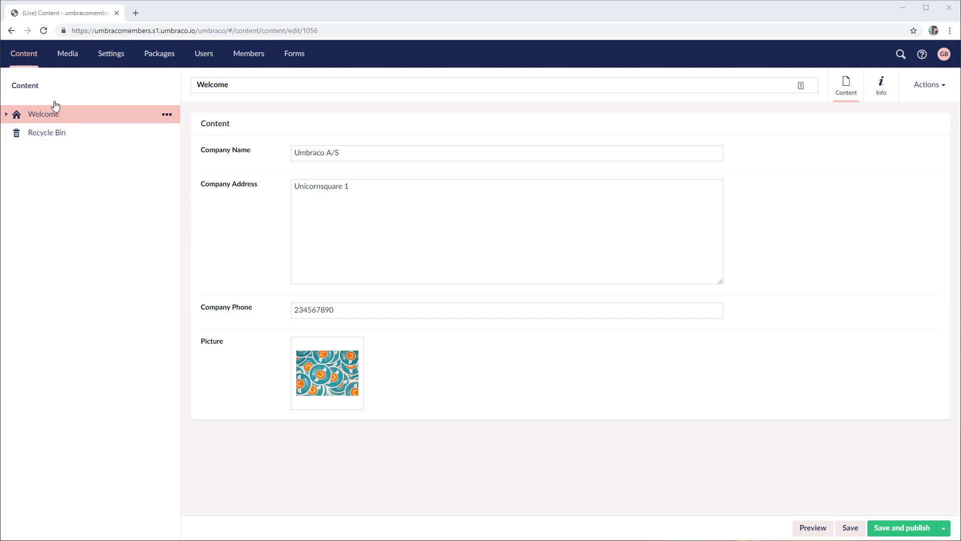
Create a Text Page named Login under Welcome, assign it the Login template, and publish it
{"action": "right_click", "coordinate": [88, 120]}
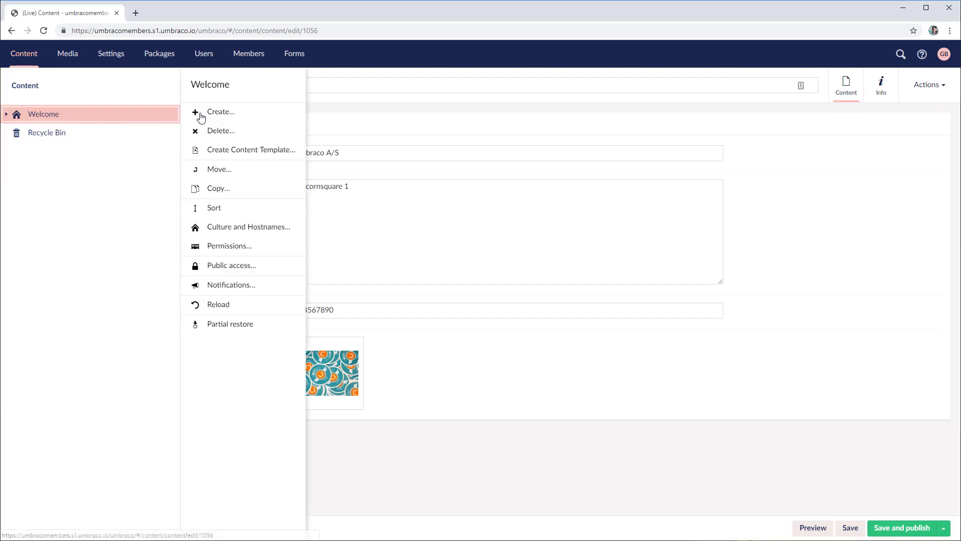
{"action": "left_click", "coordinate": [196, 117]}
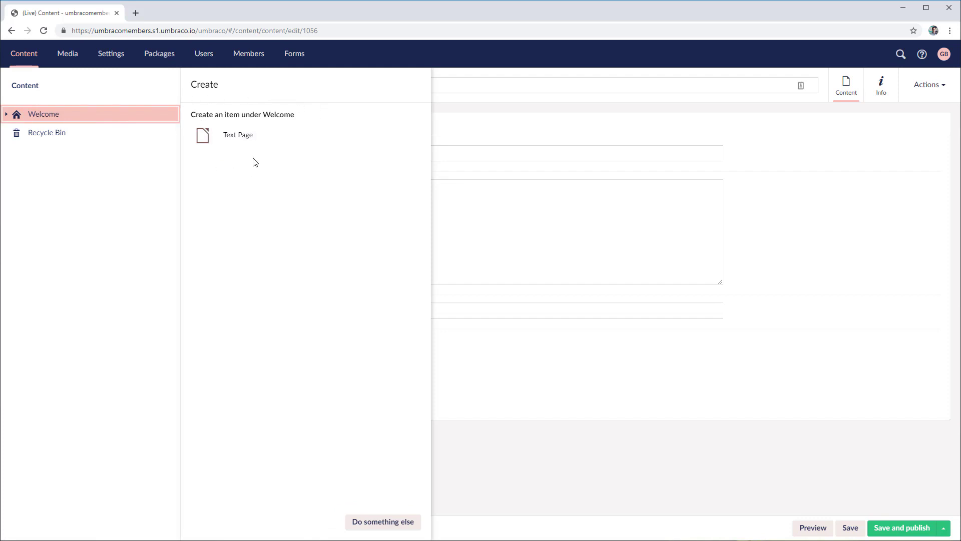
{"action": "left_click", "coordinate": [249, 145]}
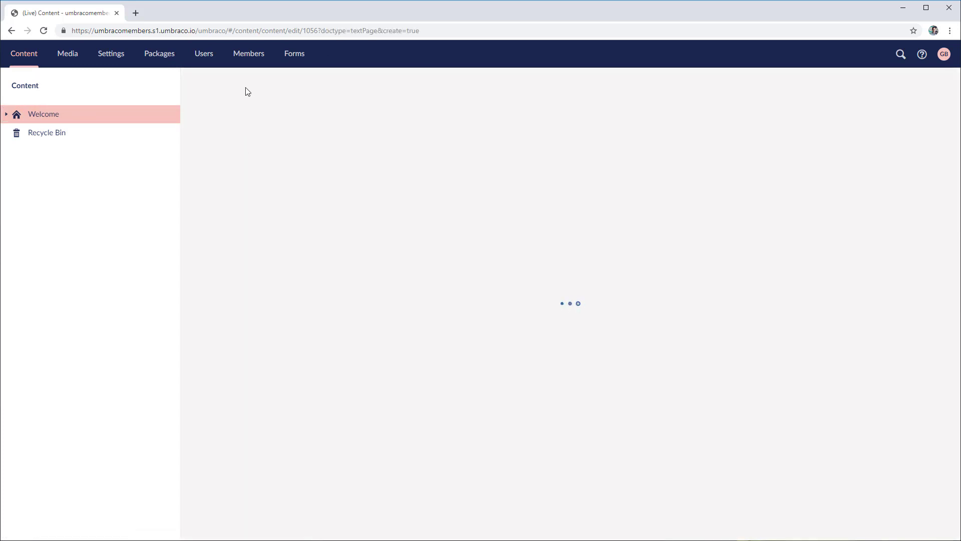
{"action": "type", "text": "Login"}
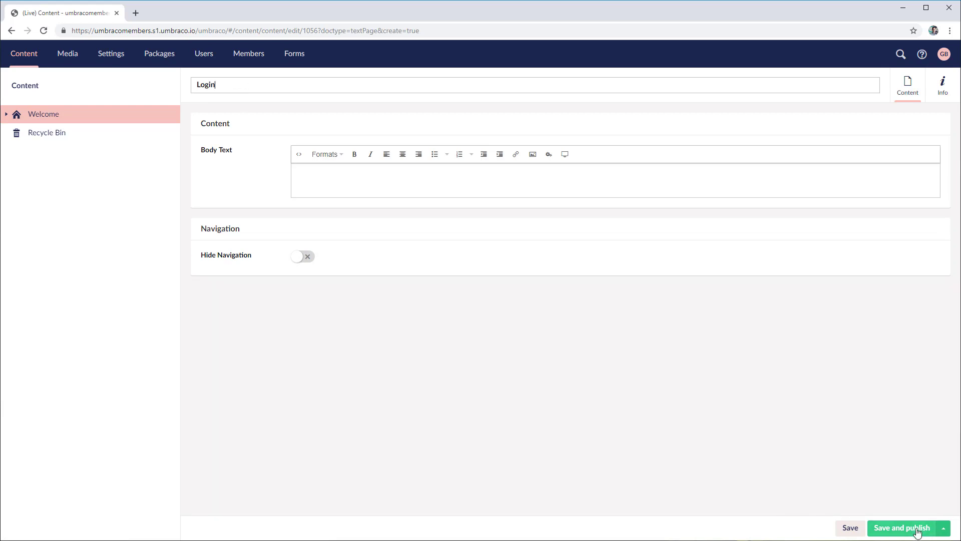
{"action": "left_click", "coordinate": [942, 100]}
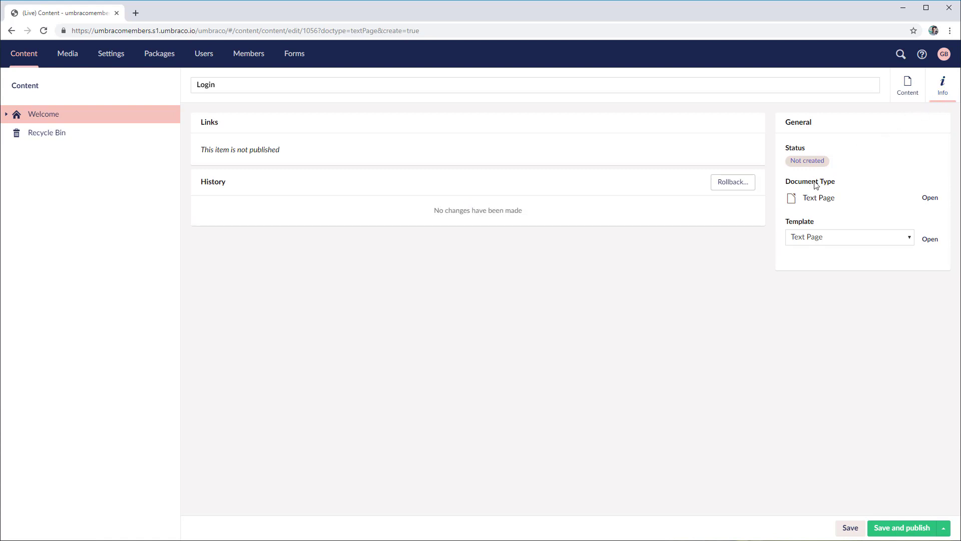
{"action": "left_click", "coordinate": [811, 231]}
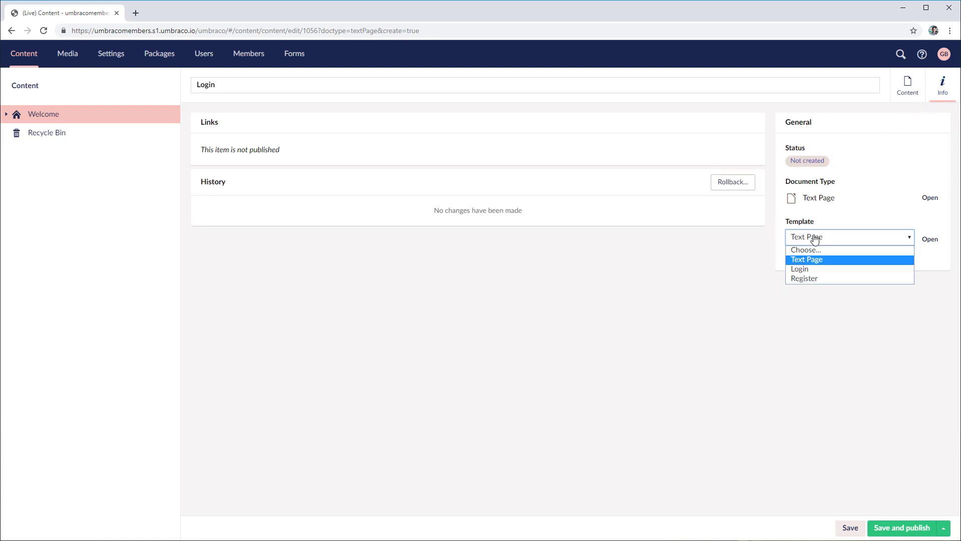
{"action": "left_click", "coordinate": [804, 269]}
{"action": "left_click", "coordinate": [886, 526]}
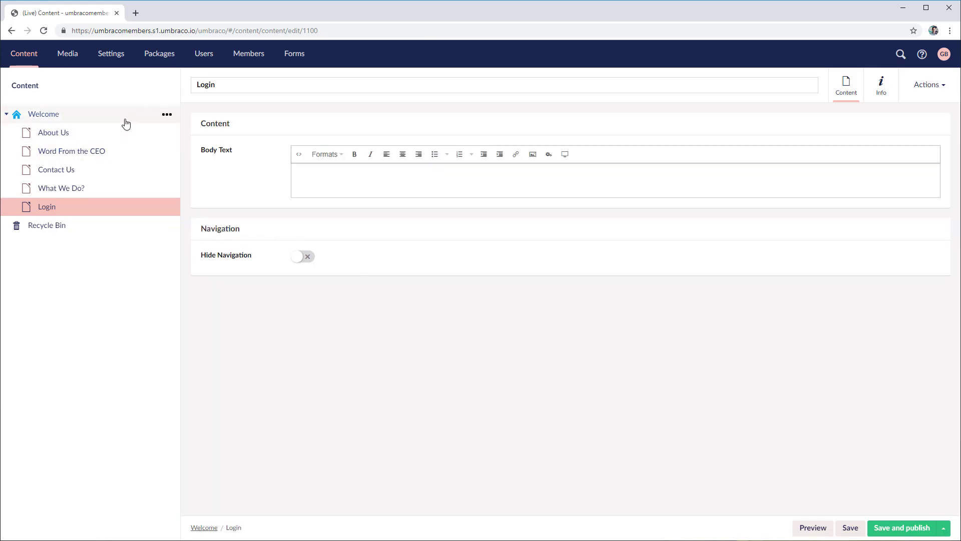
Create a new Text Page under Welcome and name it Register
{"action": "right_click", "coordinate": [133, 118]}
{"action": "left_click", "coordinate": [211, 115]}
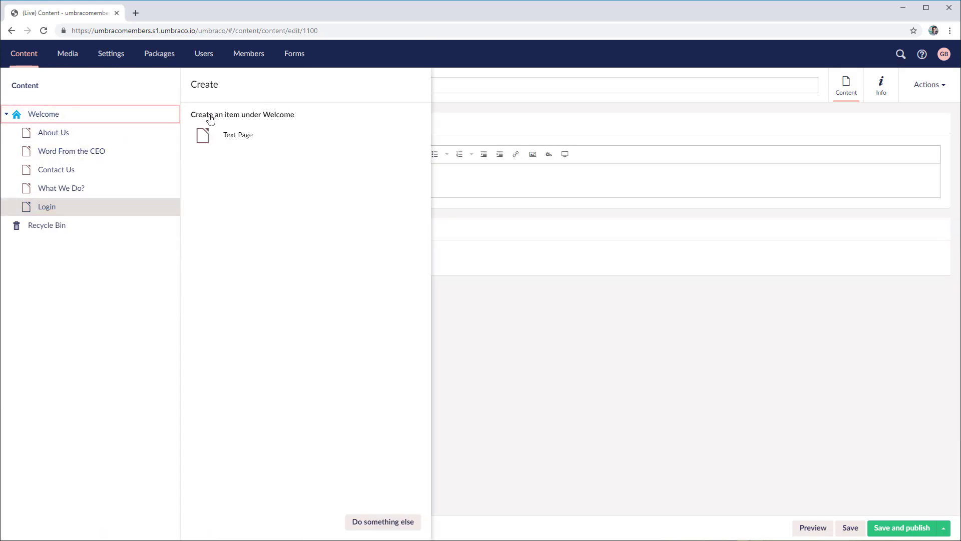
{"action": "left_click", "coordinate": [255, 141]}
{"action": "type", "text": "REgiste"}
{"action": "key", "text": "BackSpace"}
{"action": "key", "text": "BackSpace"}
{"action": "key", "text": "BackSpace"}
{"action": "key", "text": "BackSpace"}
{"action": "key", "text": "BackSpace"}
{"action": "key", "text": "BackSpace"}
{"action": "type", "text": "egiste"}
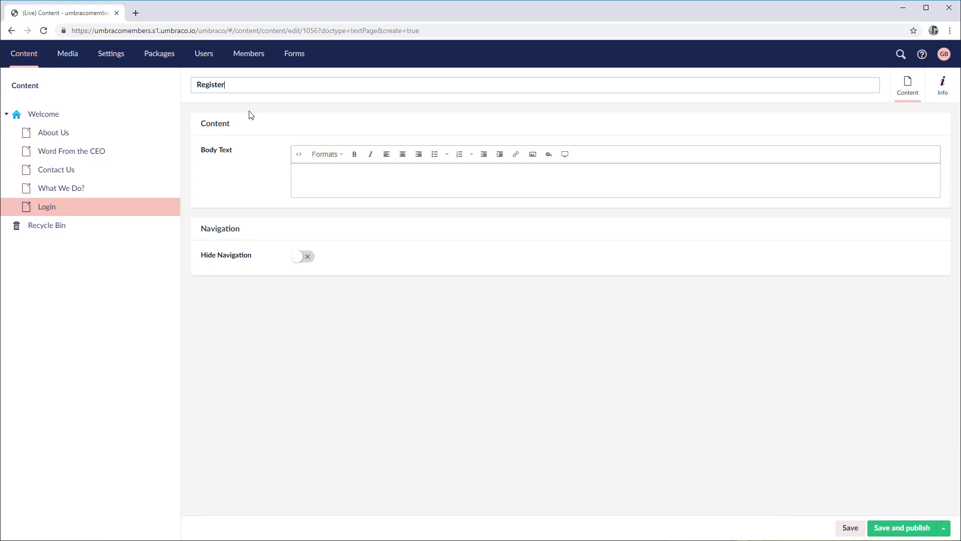
Assign the Register template to the page and save and publish it
{"action": "left_click", "coordinate": [941, 94]}
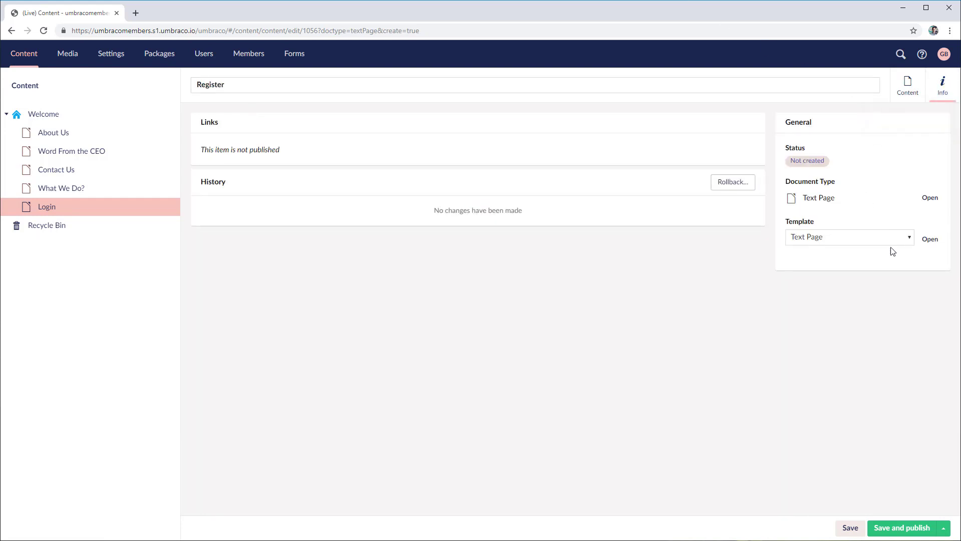
{"action": "left_click", "coordinate": [822, 244]}
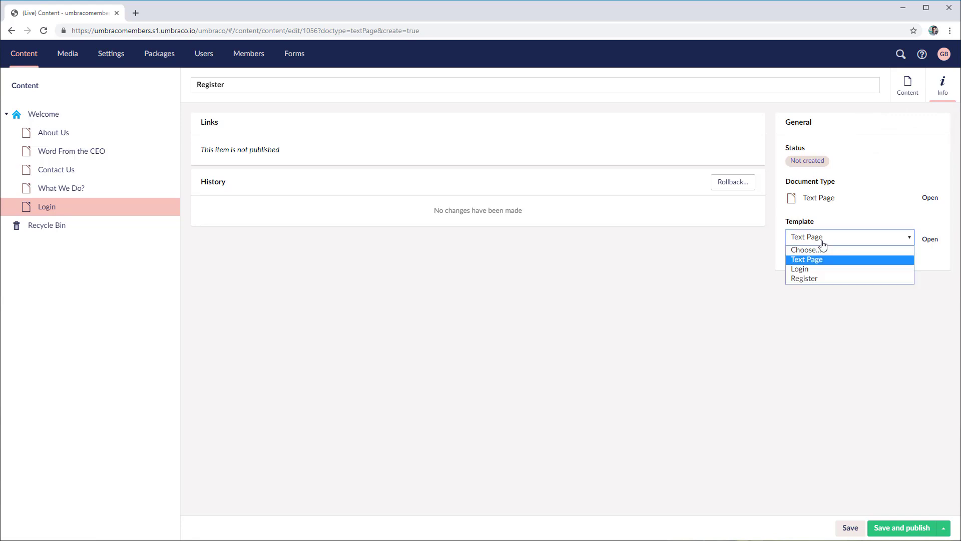
{"action": "left_click", "coordinate": [813, 277]}
{"action": "left_click", "coordinate": [902, 528]}
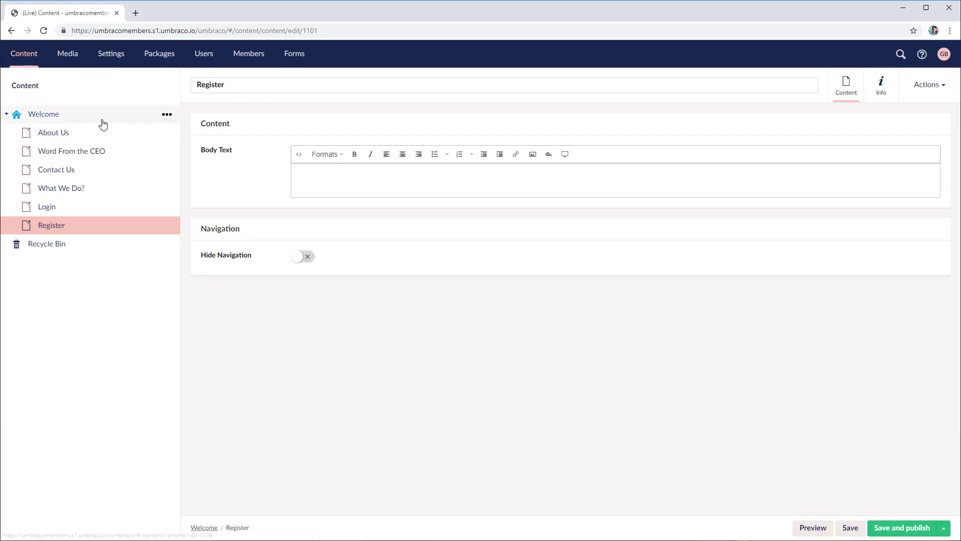
{"action": "left_click", "coordinate": [167, 114]}
Add a 'Forbidden access' Text Page under Welcome with Hide Navigation on, and publish it
{"action": "left_click", "coordinate": [216, 110]}
{"action": "left_click", "coordinate": [247, 138]}
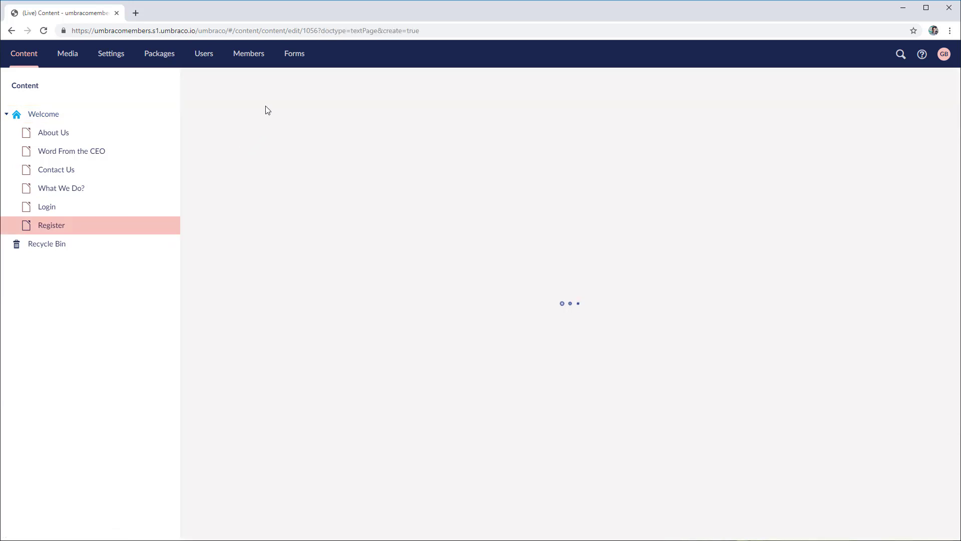
{"action": "type", "text": "Forbidden access"}
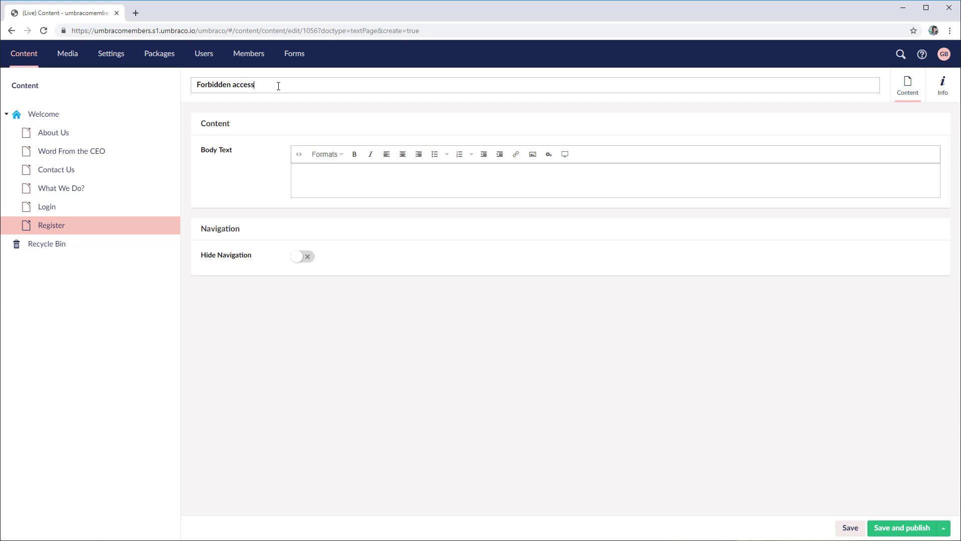
{"action": "left_click", "coordinate": [943, 95]}
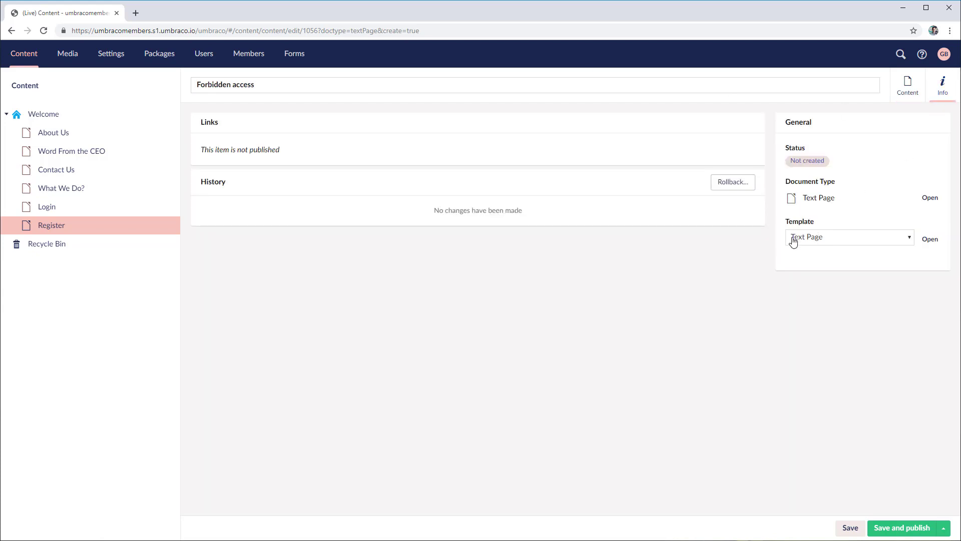
{"action": "left_click", "coordinate": [908, 89]}
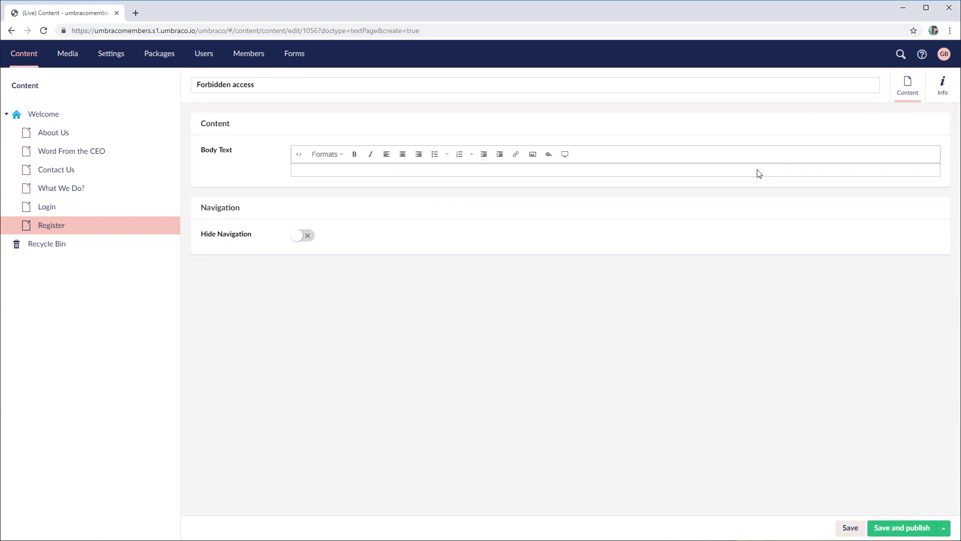
{"action": "left_click", "coordinate": [303, 239]}
{"action": "left_click", "coordinate": [910, 528]}
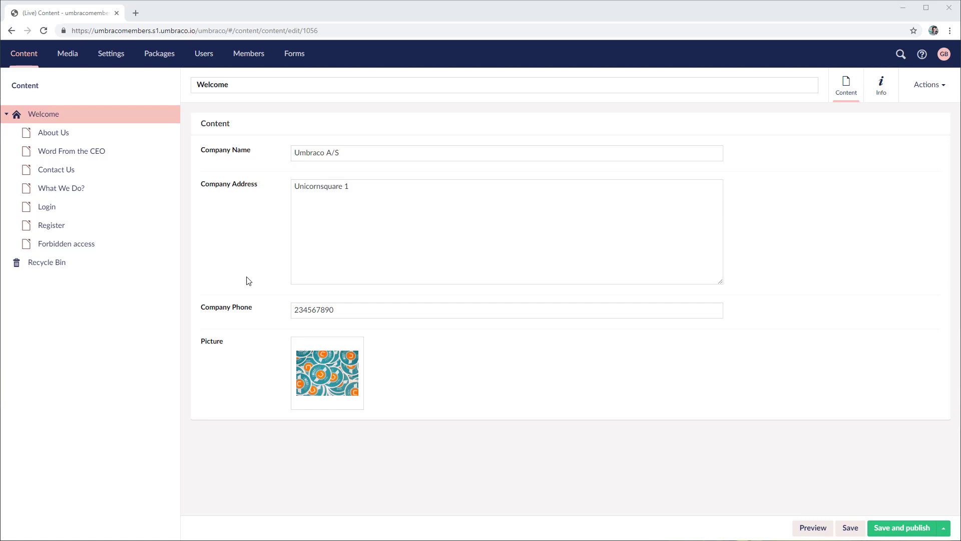
Start public access setup for Word From the CEO using group-based protection
{"action": "left_click", "coordinate": [91, 158]}
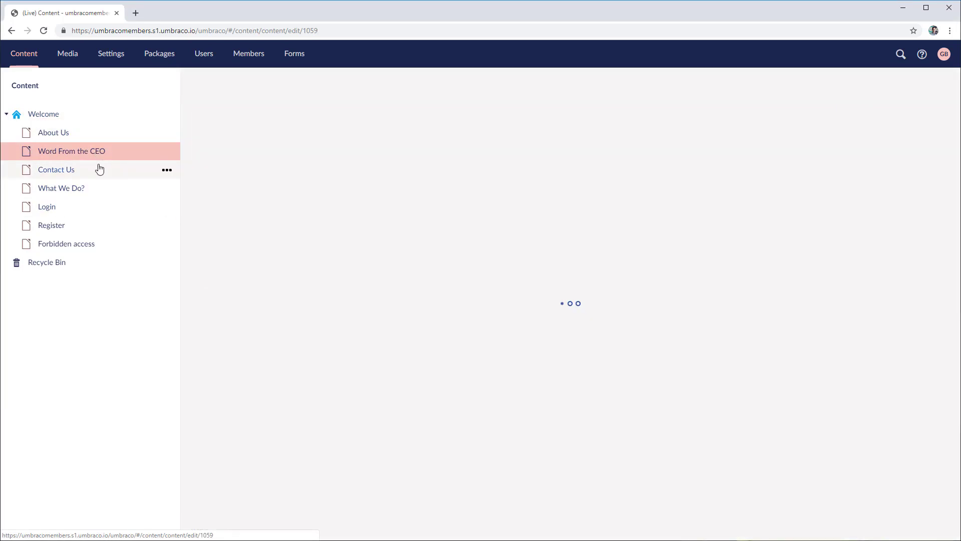
{"action": "left_click", "coordinate": [98, 169]}
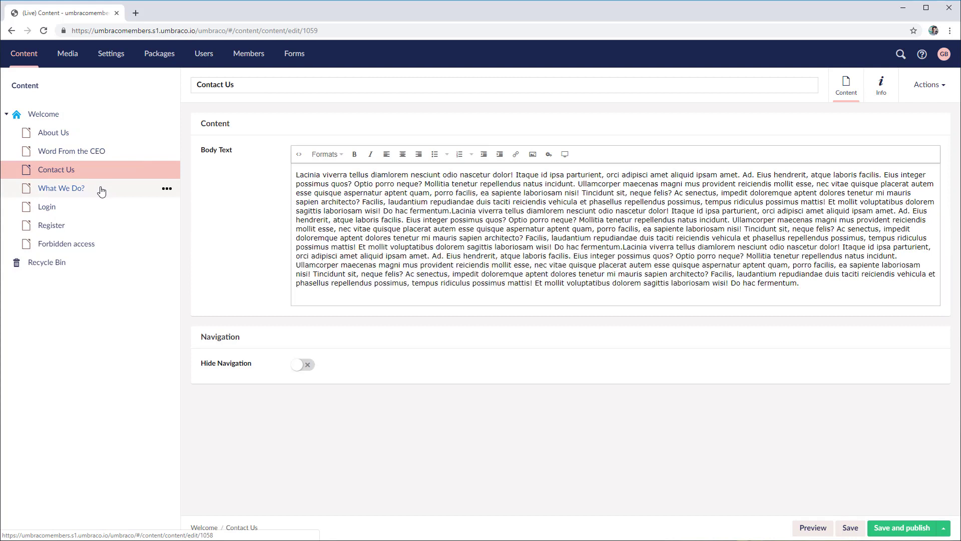
{"action": "left_click", "coordinate": [102, 159]}
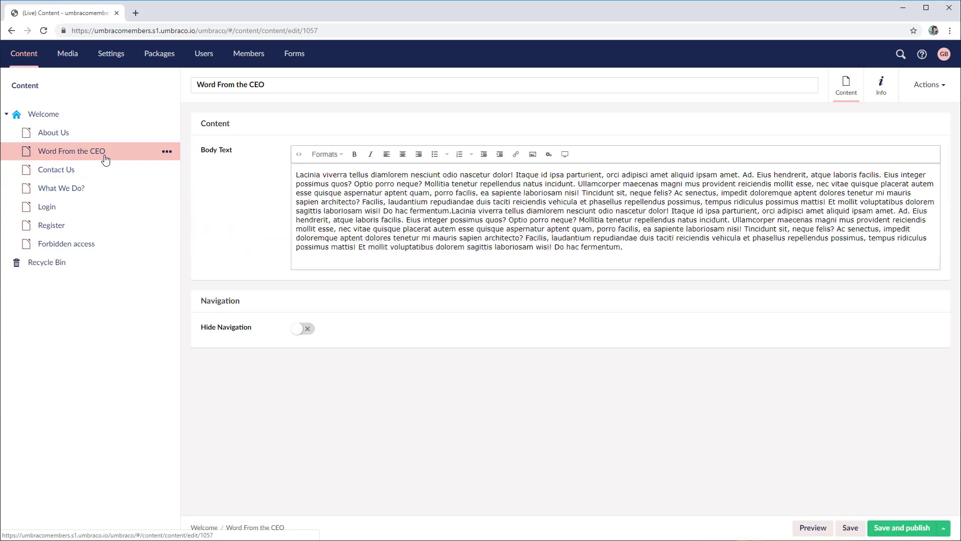
{"action": "right_click", "coordinate": [110, 154]}
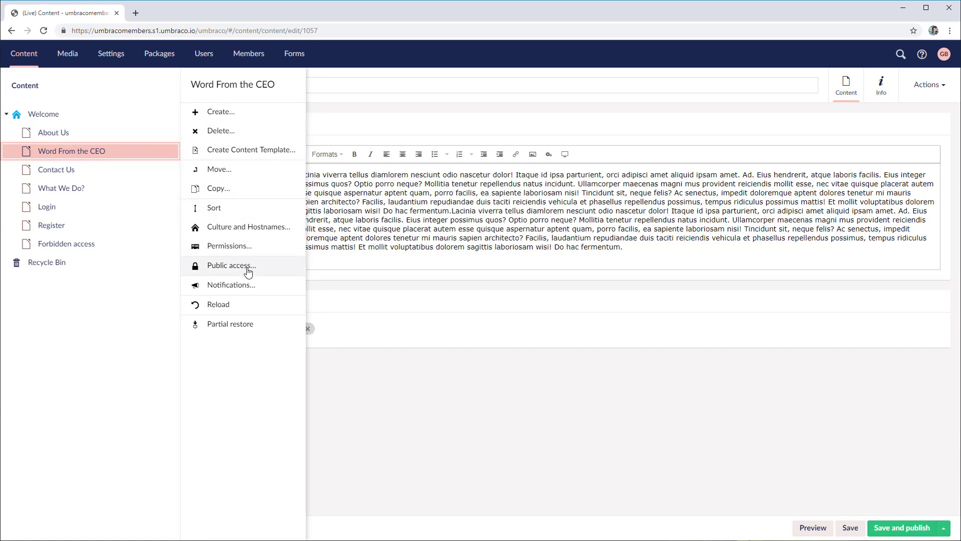
{"action": "left_click", "coordinate": [248, 271]}
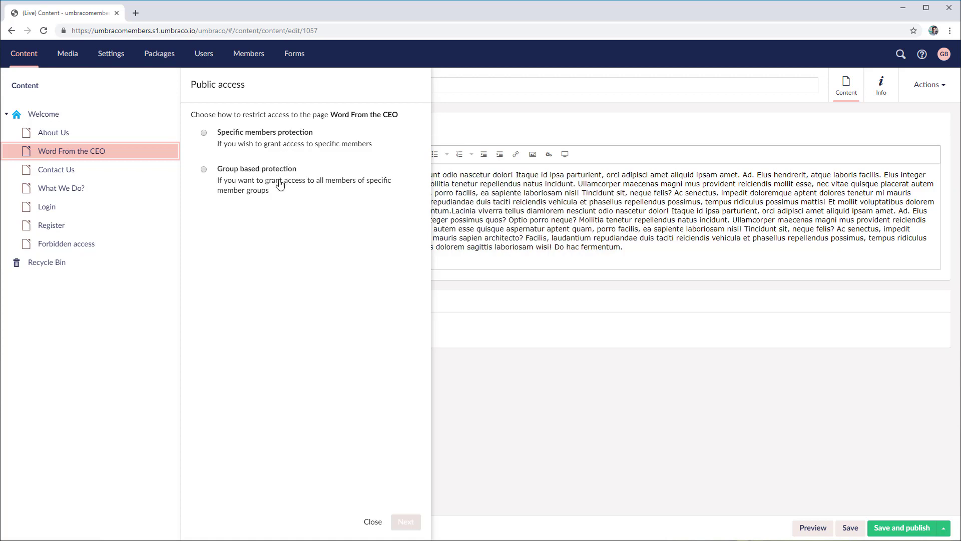
{"action": "left_click", "coordinate": [253, 176]}
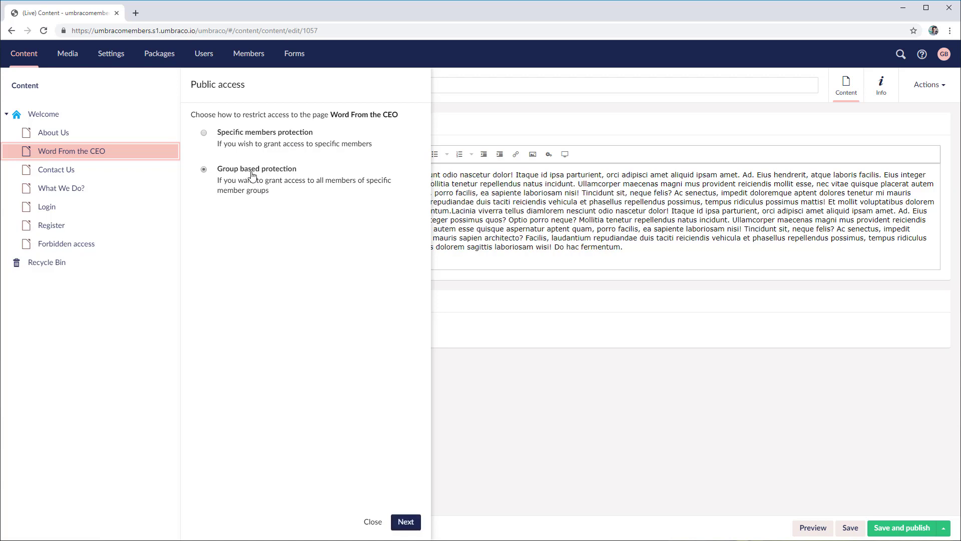
{"action": "left_click", "coordinate": [406, 523]}
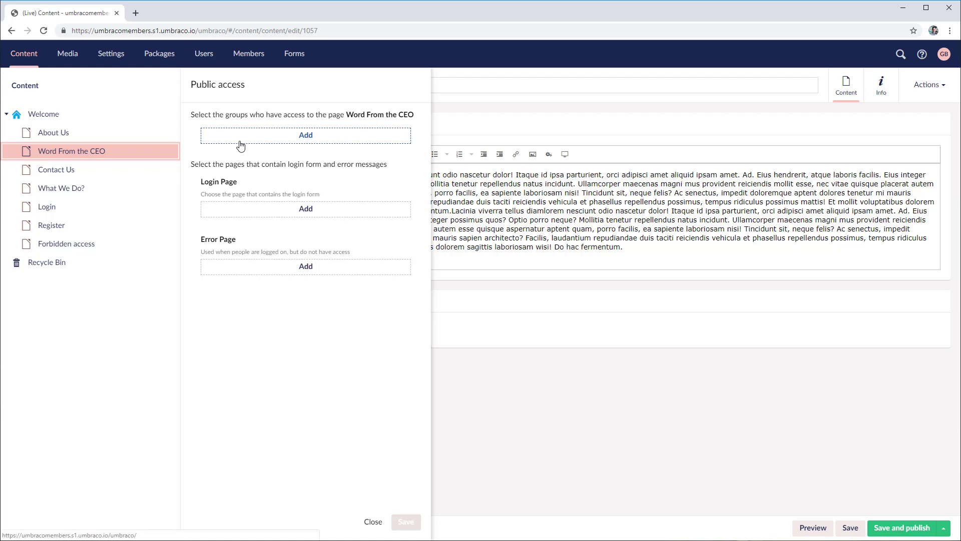
Allow the Premium member group and set Login as the login page
{"action": "left_click", "coordinate": [240, 144]}
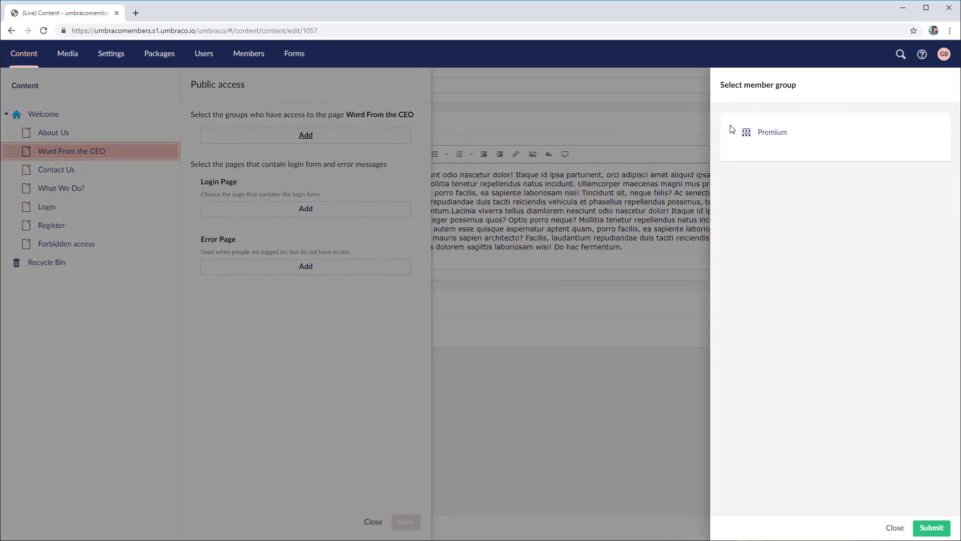
{"action": "left_click", "coordinate": [774, 134]}
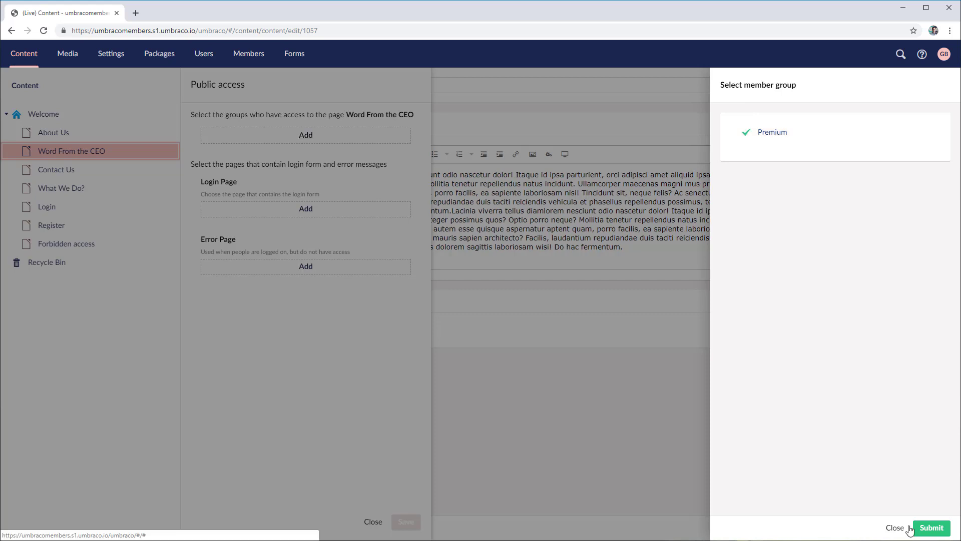
{"action": "left_click", "coordinate": [930, 527]}
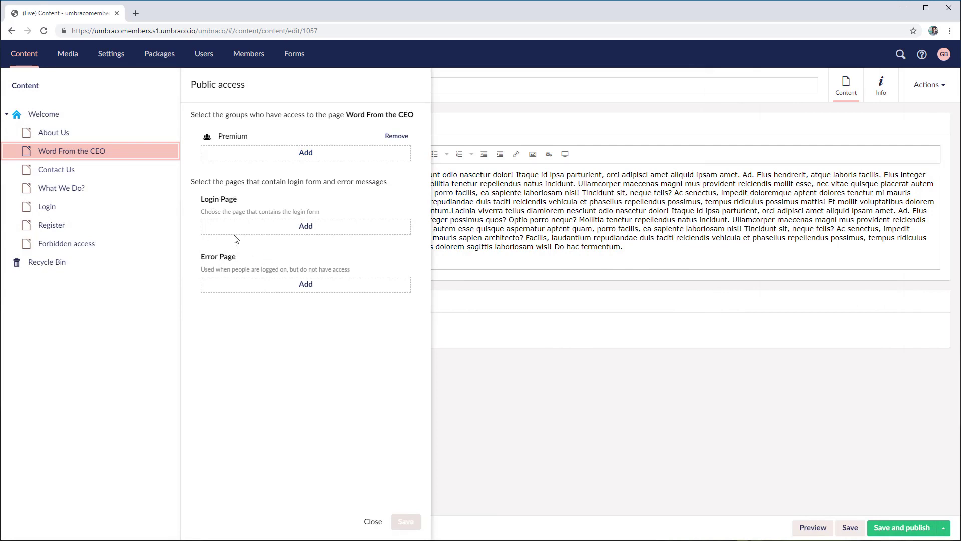
{"action": "left_click", "coordinate": [261, 226]}
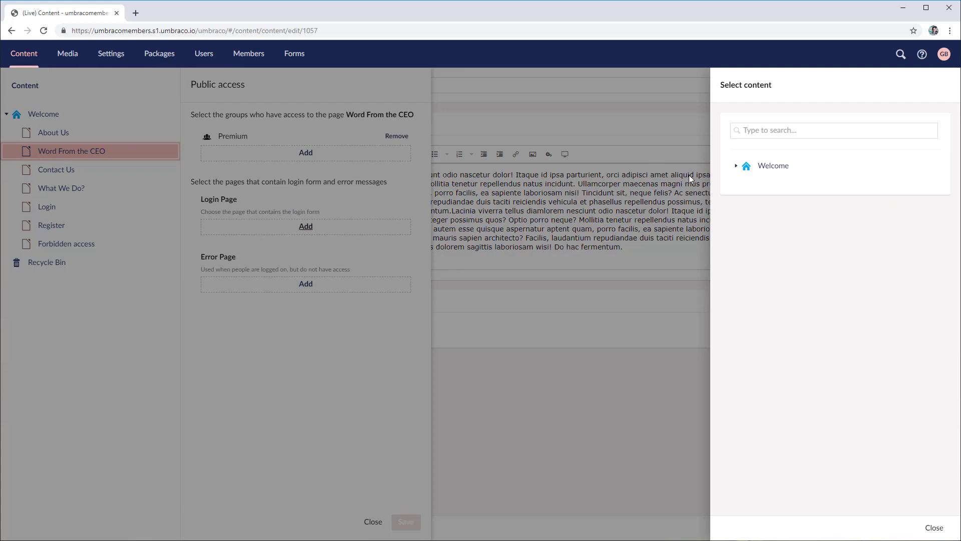
{"action": "left_click", "coordinate": [736, 166]}
{"action": "left_click", "coordinate": [786, 259]}
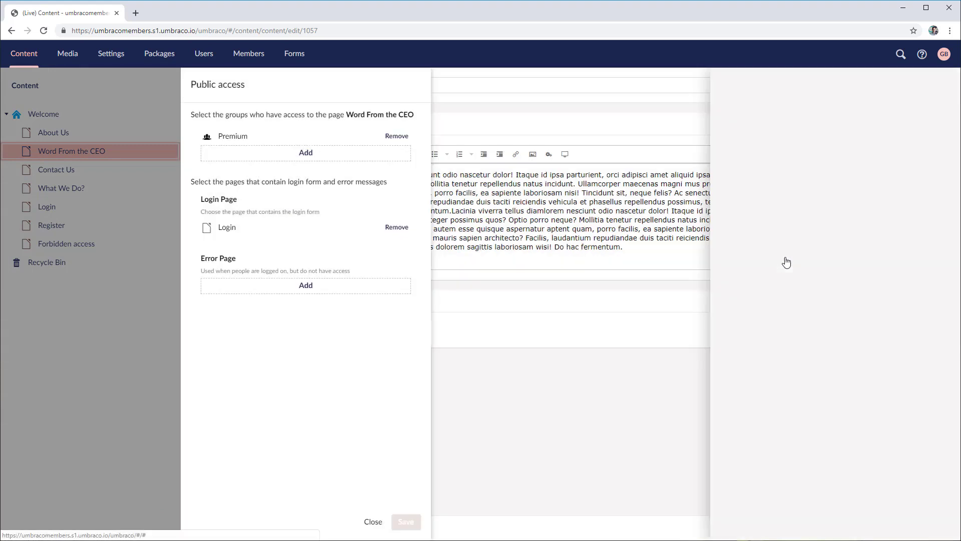
Set Forbidden access as the error page and save the access restriction
{"action": "left_click", "coordinate": [298, 285]}
{"action": "left_click", "coordinate": [736, 166]}
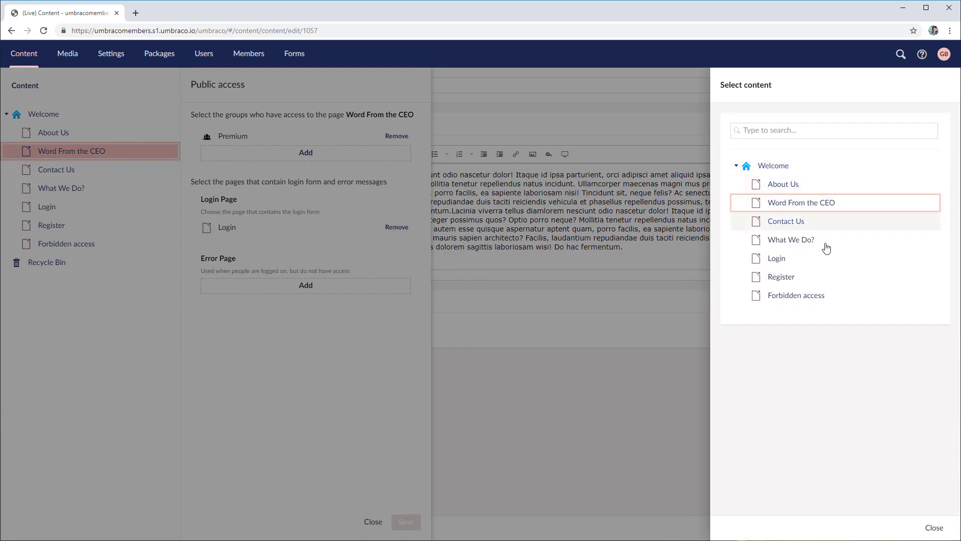
{"action": "left_click", "coordinate": [820, 297]}
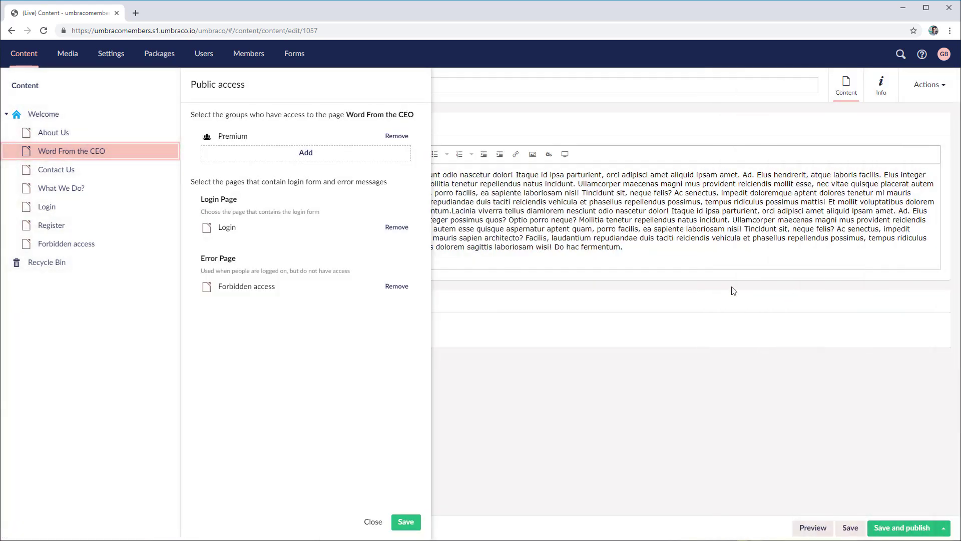
{"action": "left_click", "coordinate": [406, 524]}
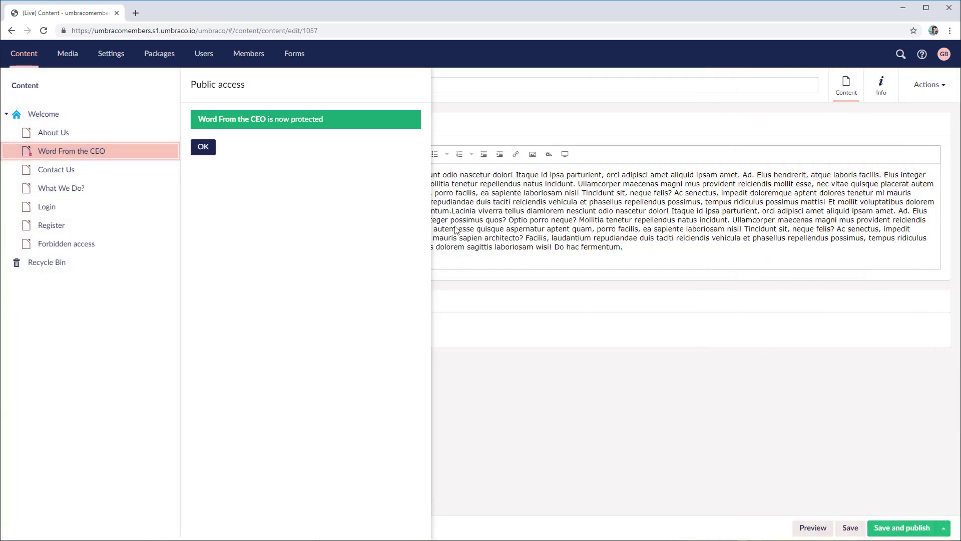
{"action": "left_click", "coordinate": [211, 146]}
Publish Word From the CEO, then publish Forbidden access with body text 'Error, you do not have access to this page.'
{"action": "left_click", "coordinate": [908, 531]}
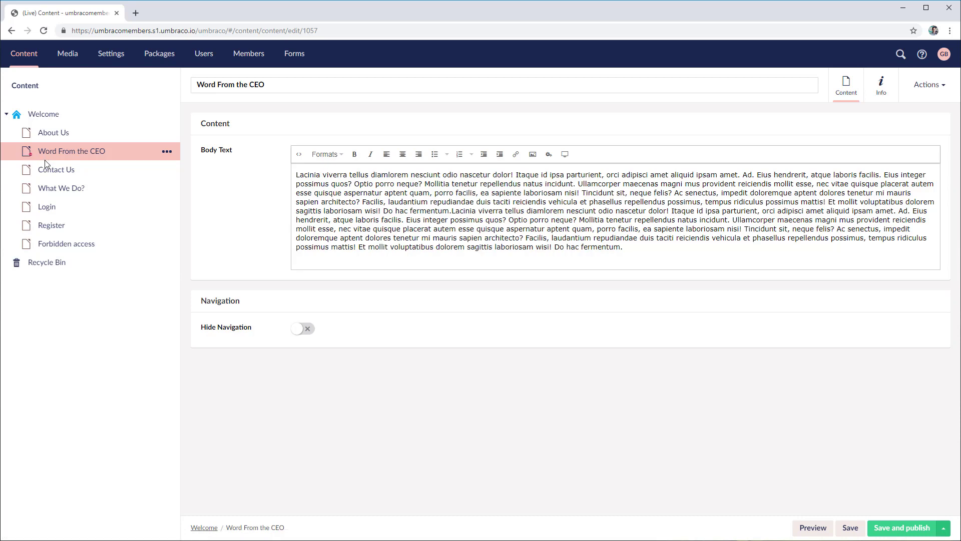
{"action": "left_click", "coordinate": [73, 251]}
{"action": "left_click", "coordinate": [337, 175]}
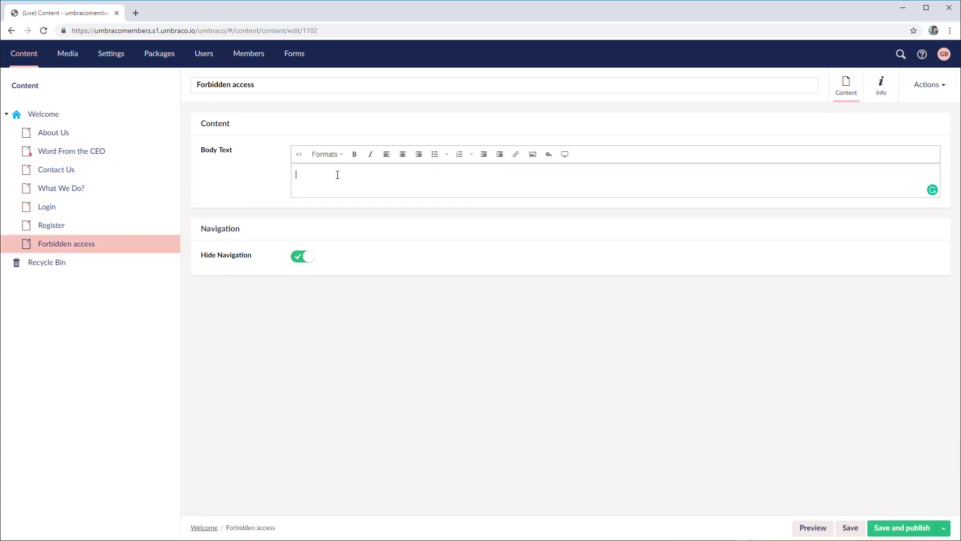
{"action": "type", "text": "Error, you do not have access"}
{"action": "type", "text": " to this page"}
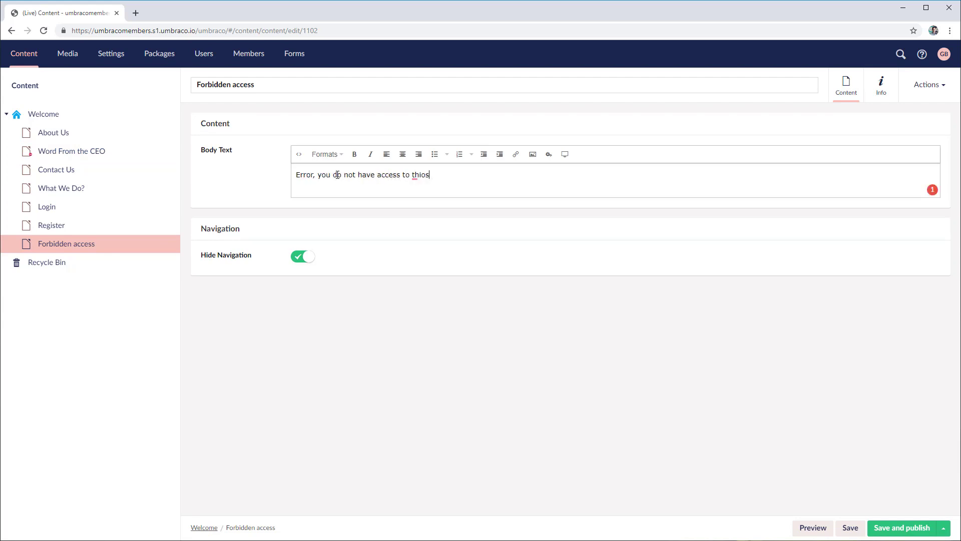
{"action": "type", "text": "."}
{"action": "left_click", "coordinate": [886, 529]}
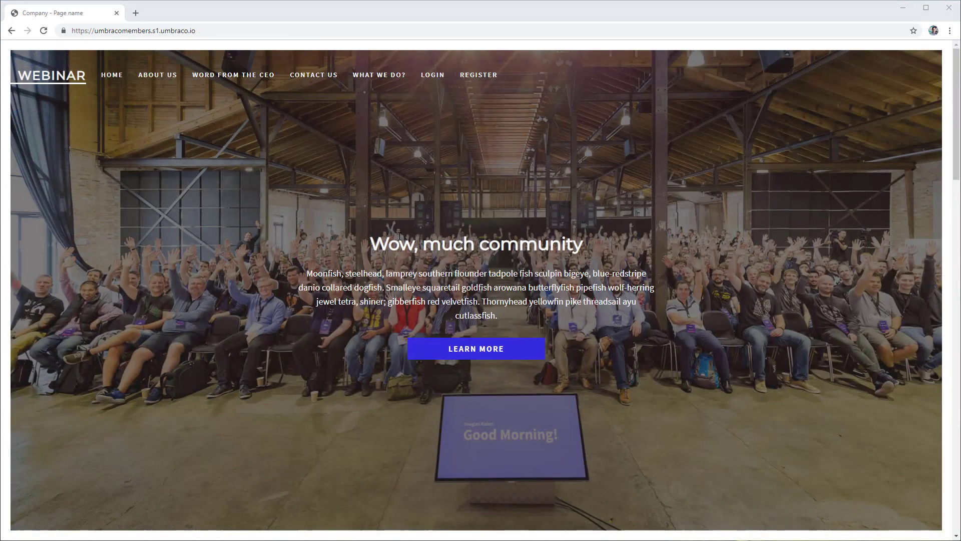
Open Word From the CEO on the site and log in with the member's e-mail and password
{"action": "left_click", "coordinate": [239, 79]}
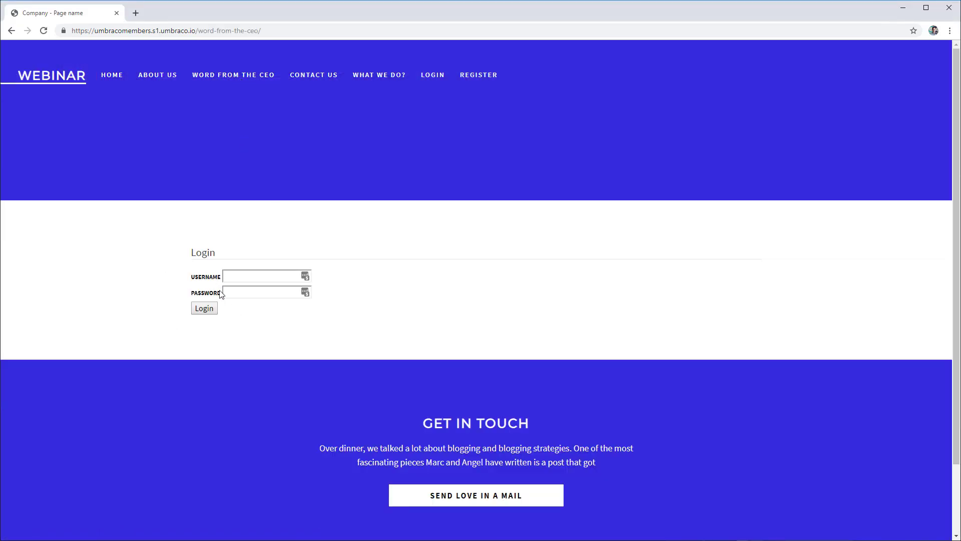
{"action": "left_click", "coordinate": [242, 275]}
{"action": "left_click", "coordinate": [245, 276]}
{"action": "left_click", "coordinate": [254, 277]}
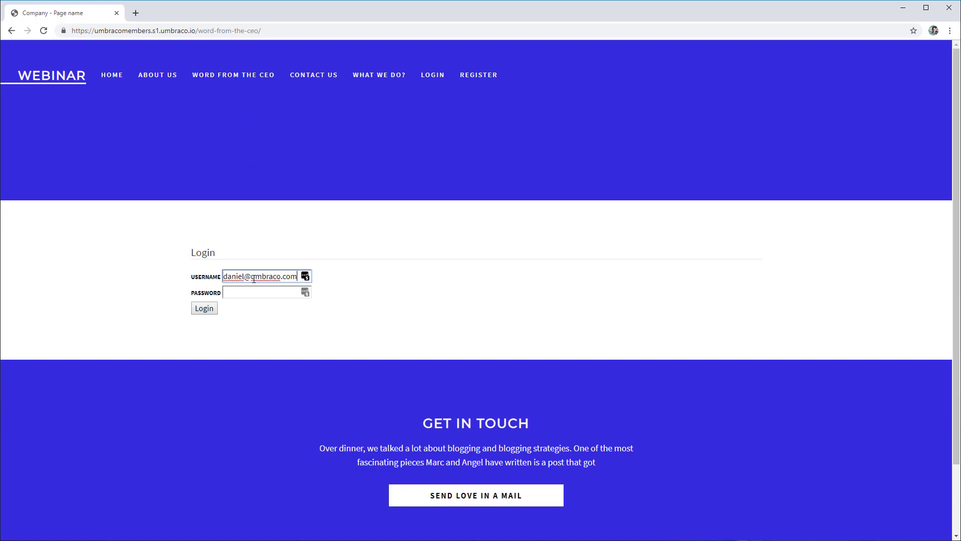
{"action": "key", "text": "Tab"}
{"action": "type", "text": "••••••••••"}
{"action": "left_click", "coordinate": [204, 308]}
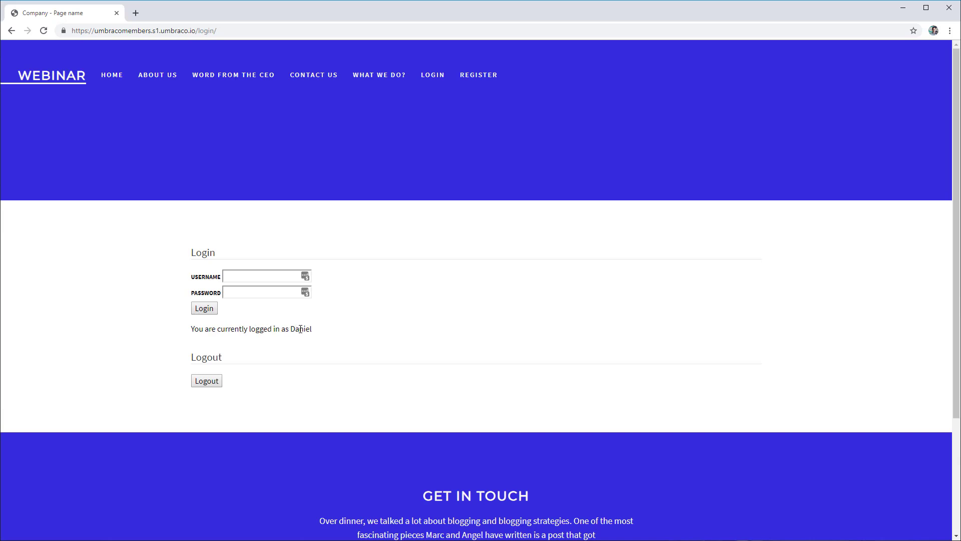
Open Word From the CEO to see the access error, then log out from the Login page
{"action": "left_click", "coordinate": [243, 80]}
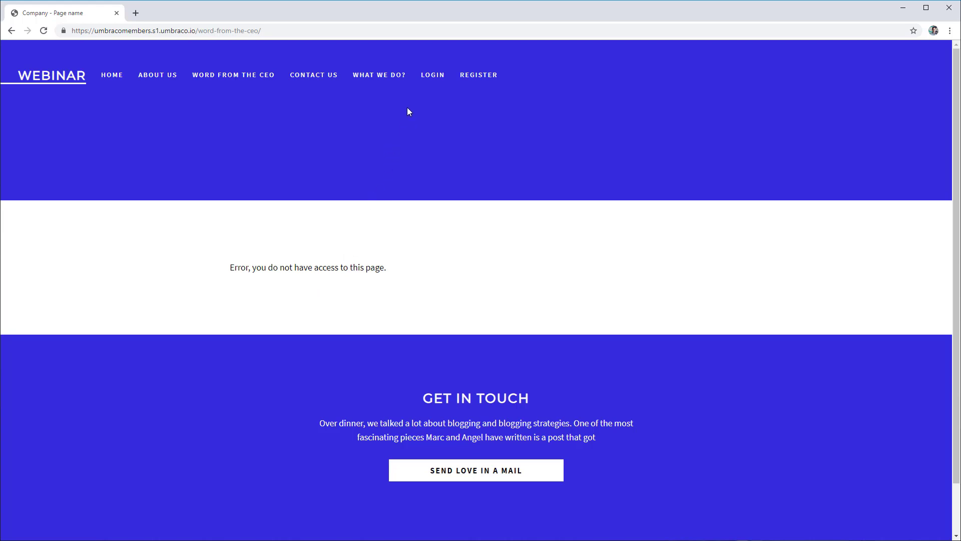
{"action": "left_click", "coordinate": [429, 77]}
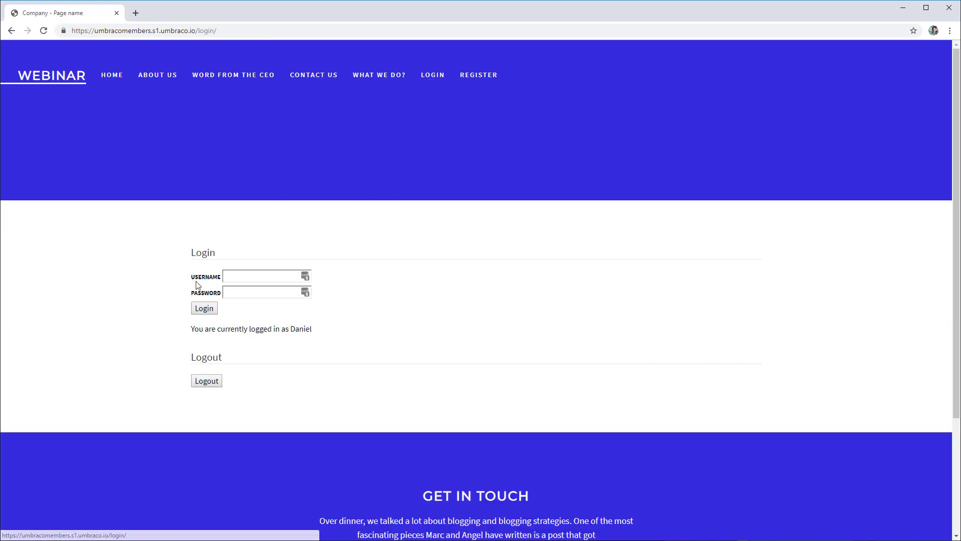
{"action": "left_click", "coordinate": [206, 381]}
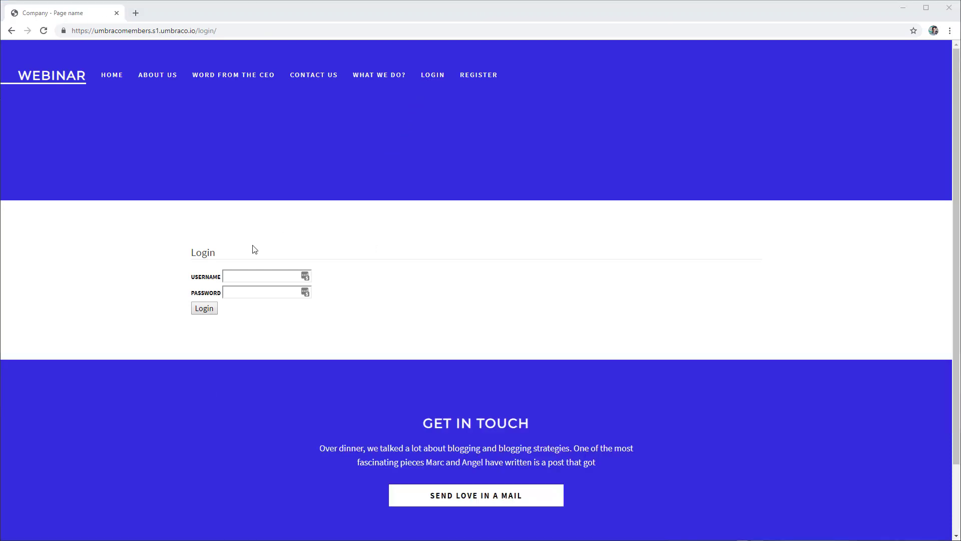
Log in as the second member with their e-mail and password, then reopen Word From the CEO
{"action": "left_click", "coordinate": [246, 279]}
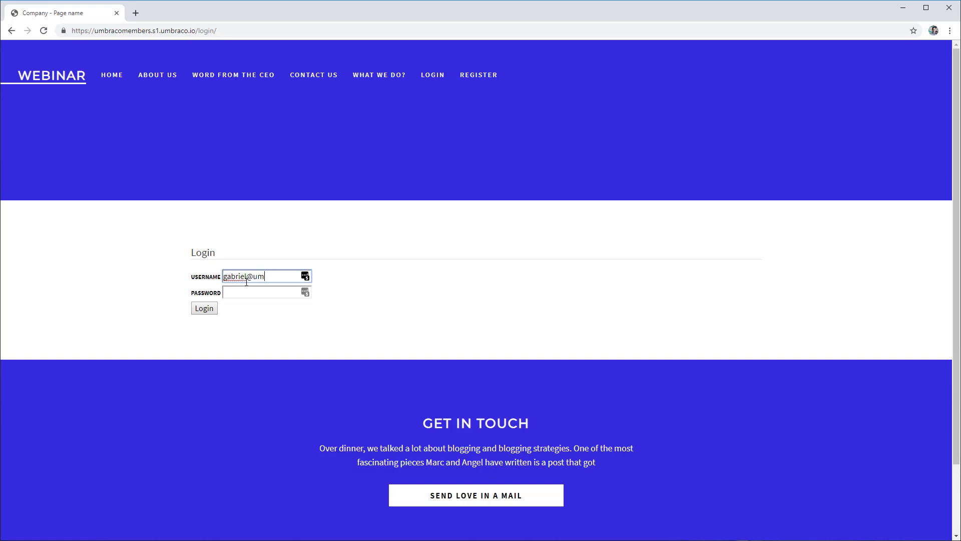
{"action": "key", "text": "Tab"}
{"action": "type", "text": "1234567890"}
{"action": "left_click", "coordinate": [208, 311]}
{"action": "left_click_drag", "start_coordinate": [183, 329], "coordinate": [340, 329]}
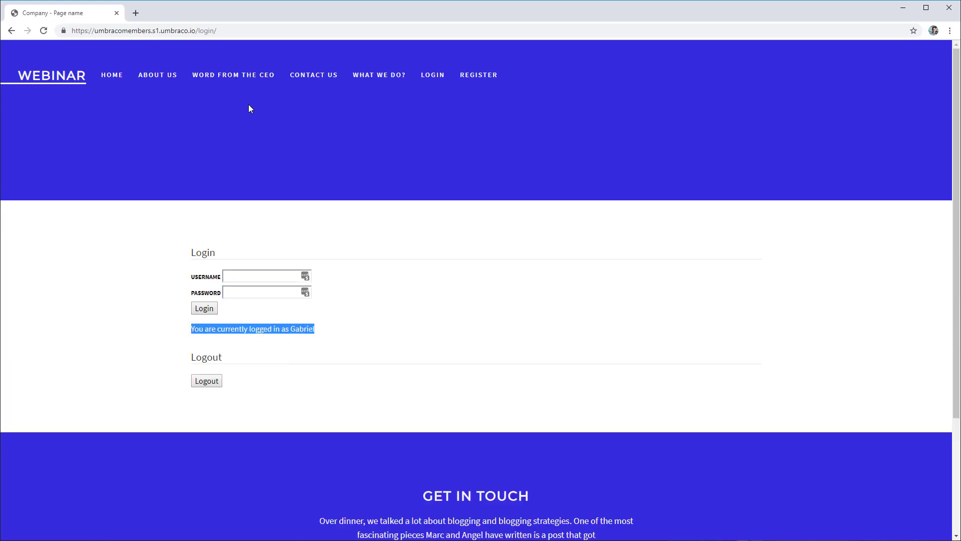
{"action": "left_click", "coordinate": [246, 78]}
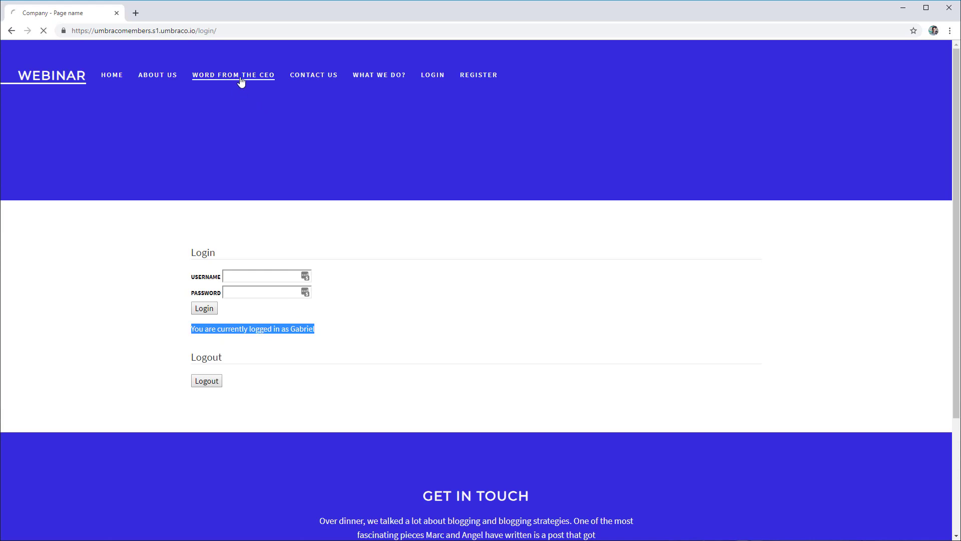